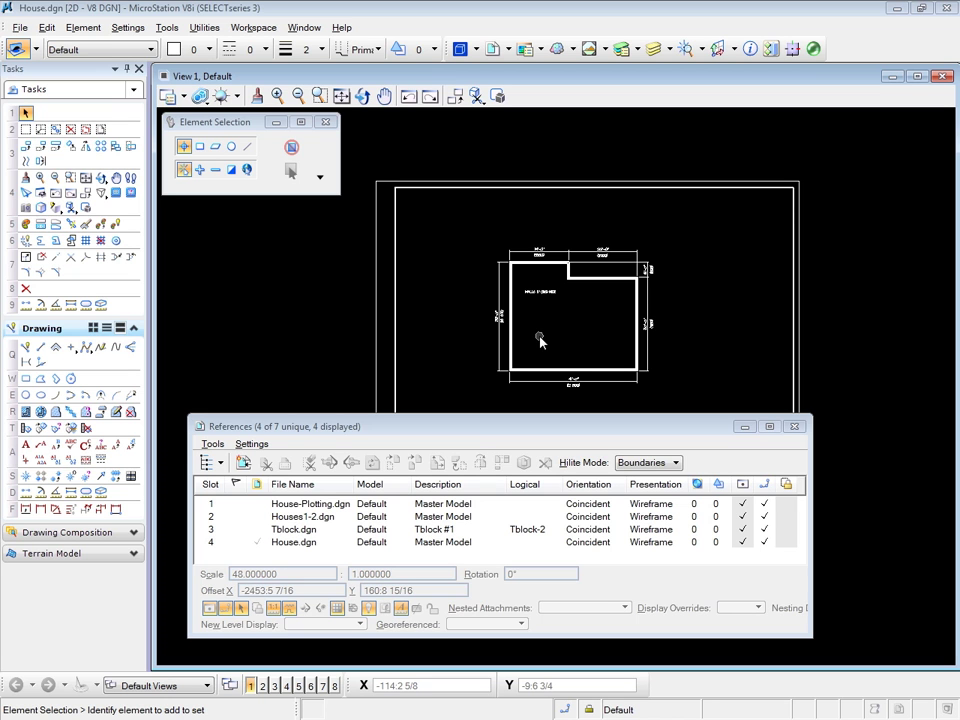
# Step: Select the Tblock.dgn reference in the References list to highlight its boundary
pyautogui.click(307, 531)
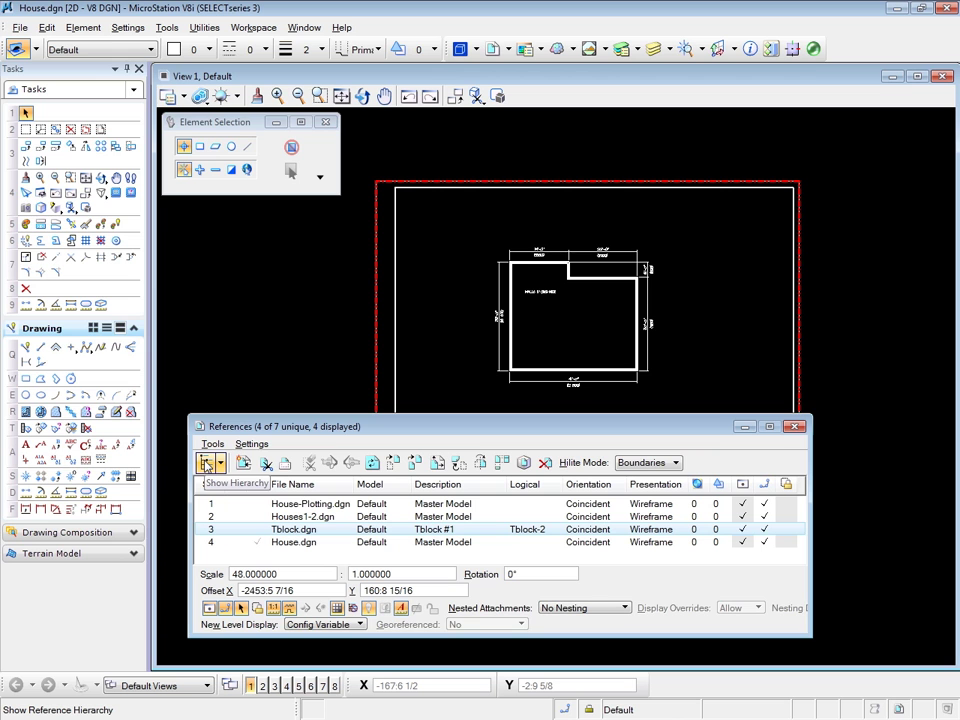
# Step: Show the reference hierarchy and expand House.dgn to list its four nested attachments
pyautogui.click(206, 464)
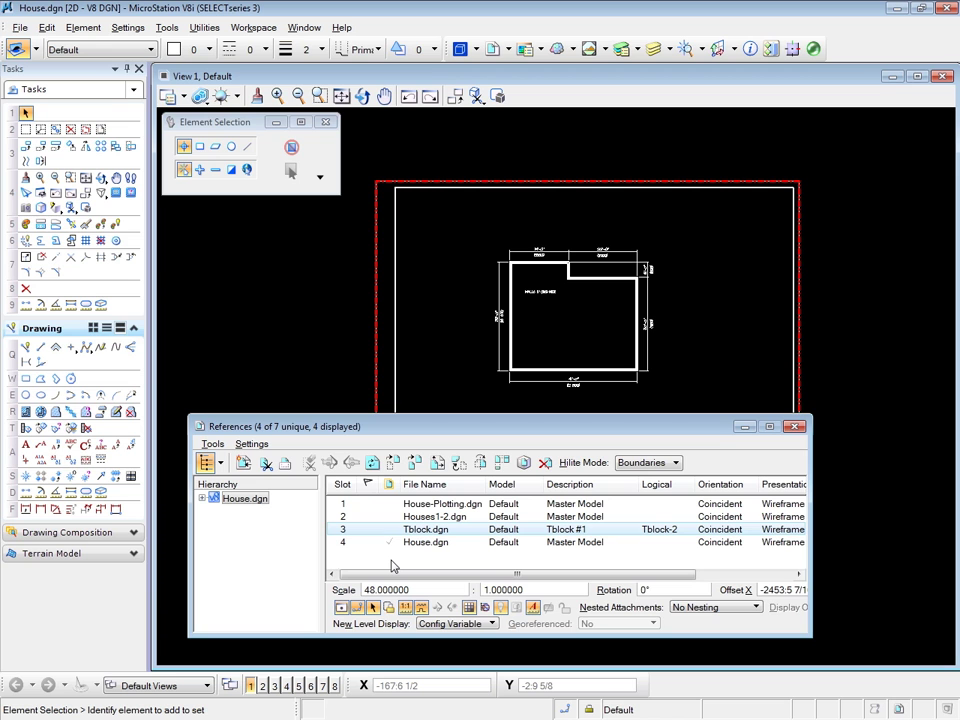
pyautogui.click(202, 498)
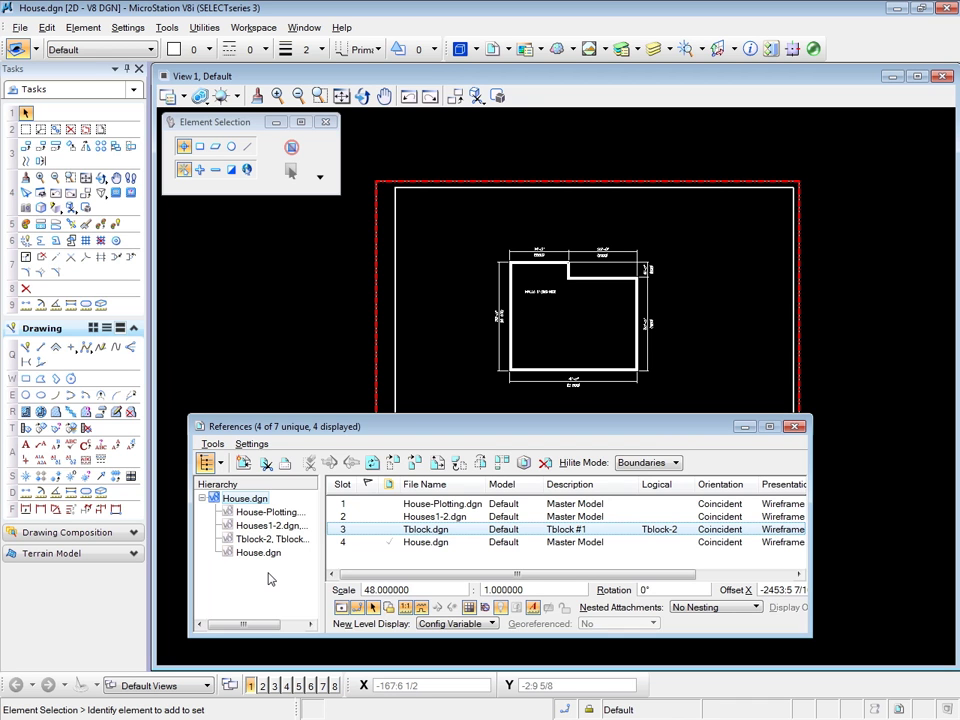
# Step: Inspect the attachments of House-Plotting, Houses1-2.dgn and Tblock-2, ending on House.dgn's three references
pyautogui.click(271, 514)
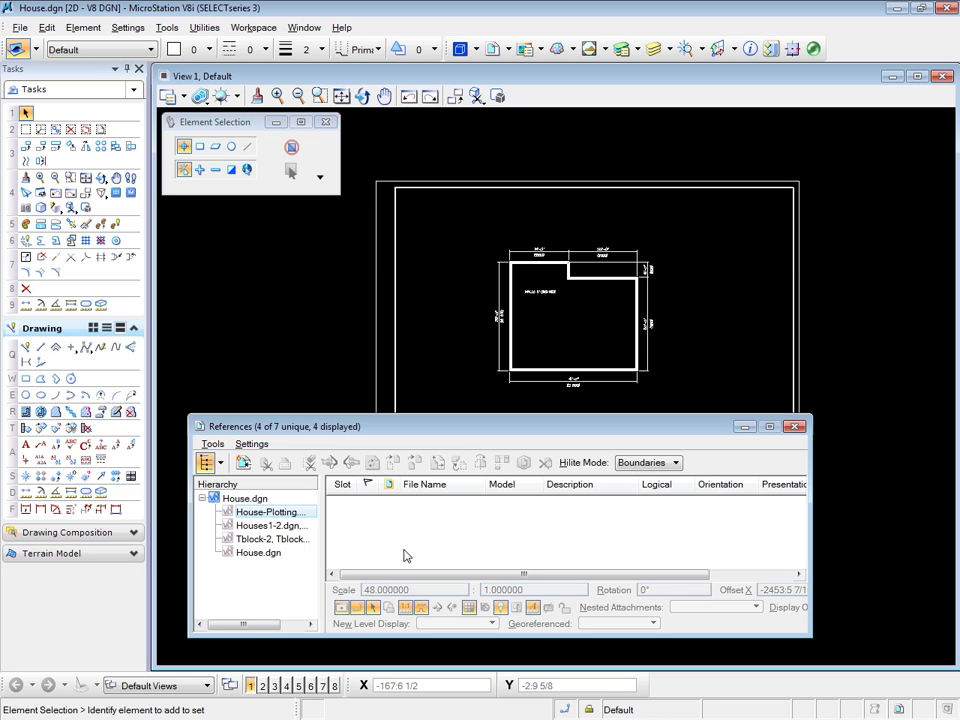
pyautogui.click(270, 527)
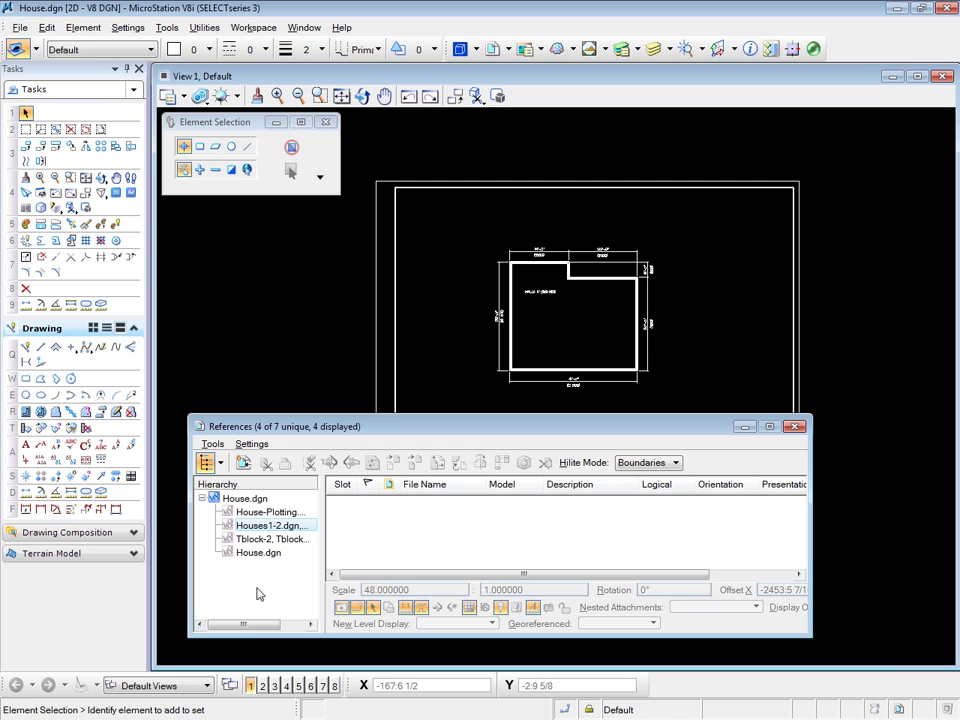
pyautogui.click(242, 540)
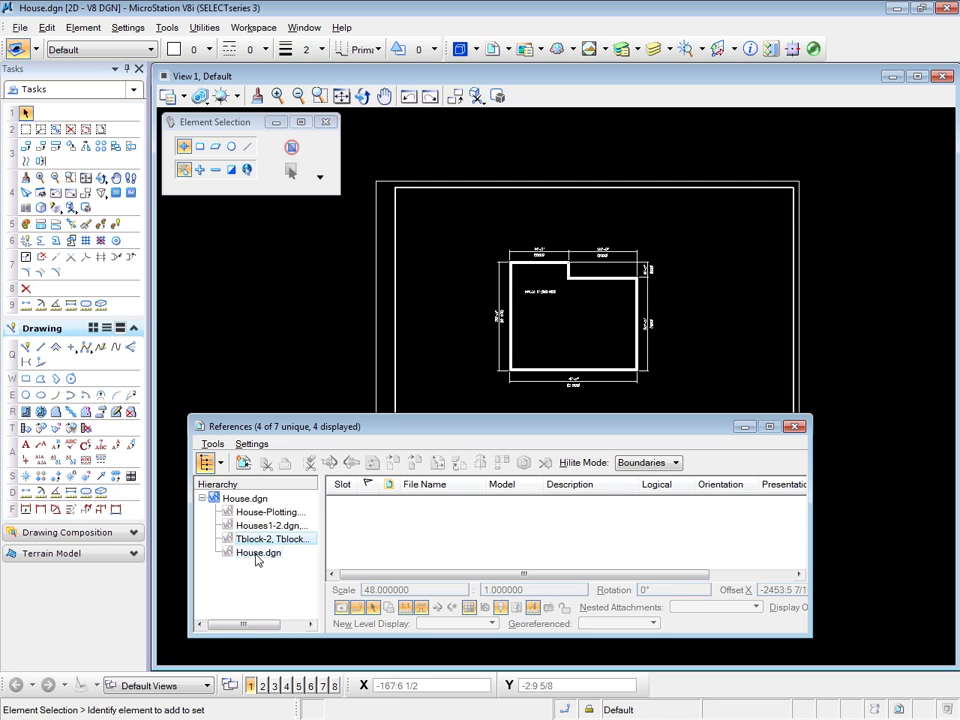
pyautogui.click(256, 556)
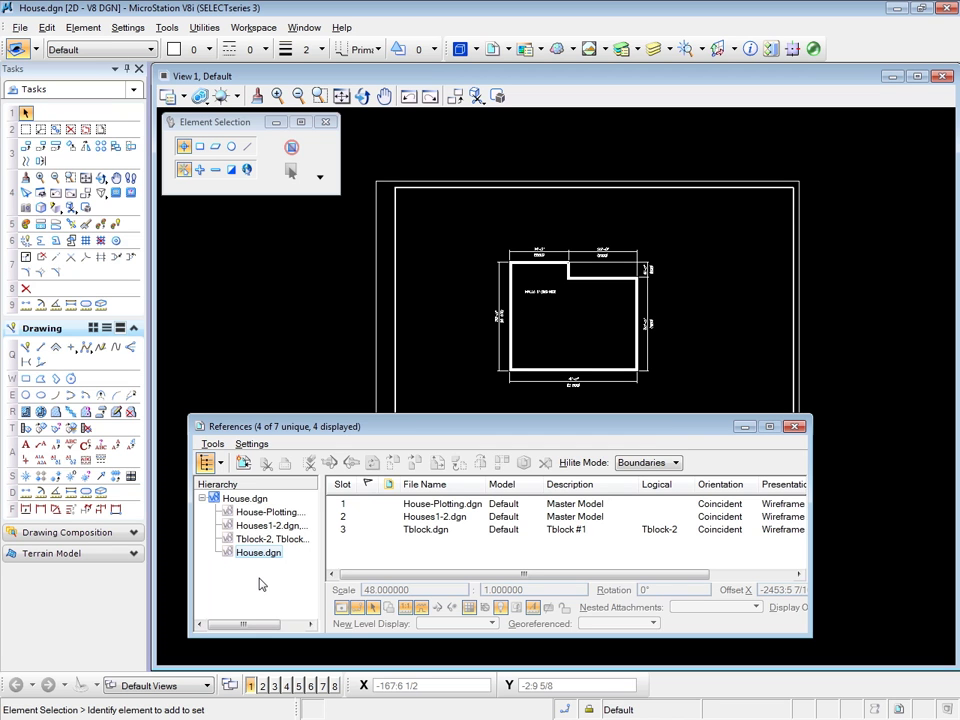
# Step: Open Level Display for View 1 with Ctrl+E and show the target tree of House.dgn's references
pyautogui.hotkey('ctrl', 'e')
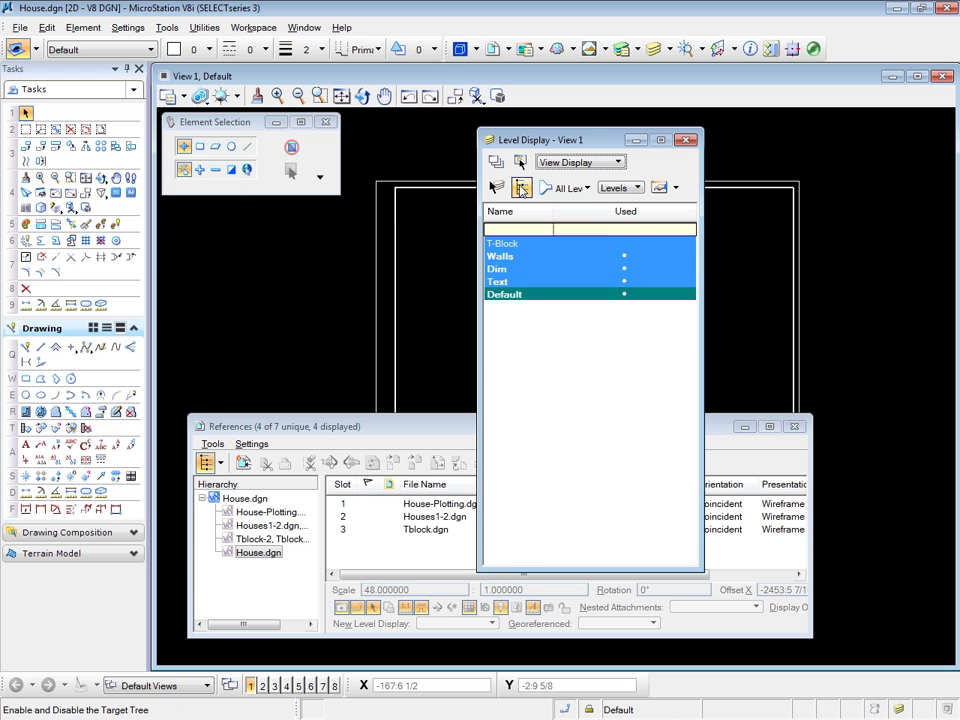
pyautogui.click(521, 189)
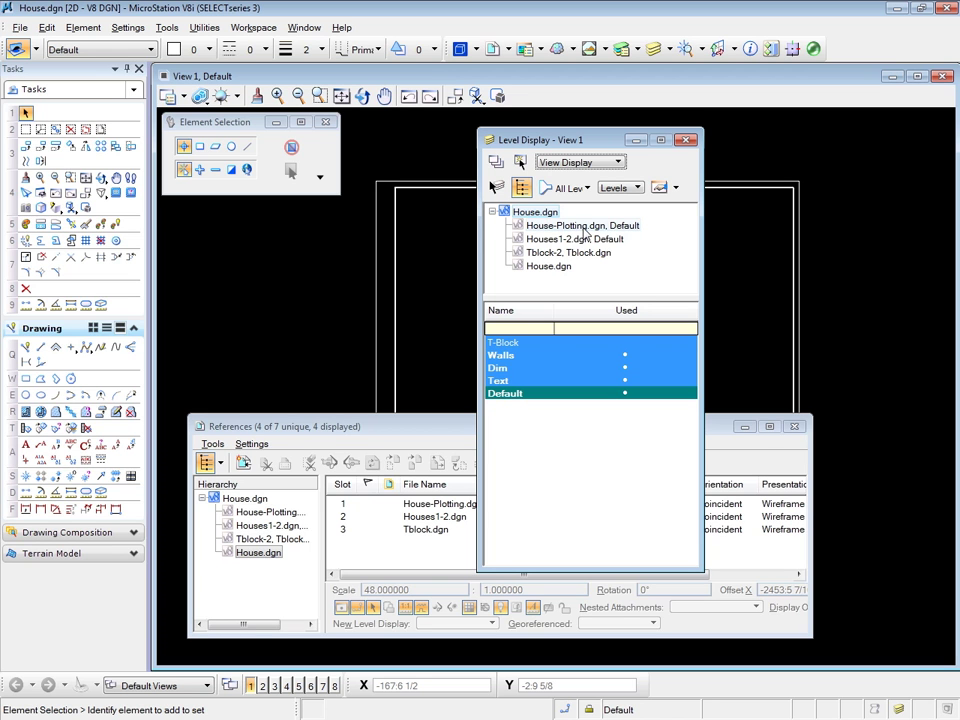
# Step: Browse the levels of House-Plotting, Houses1-2, Tblock-2 and House.dgn, returning to House-Plotting's levels
pyautogui.click(587, 228)
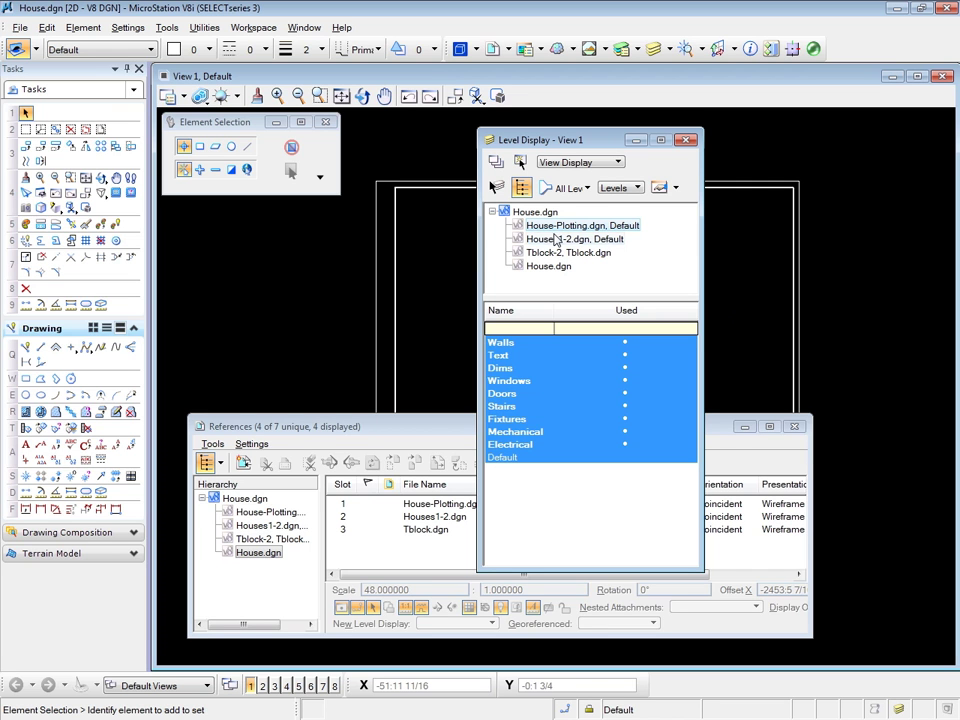
pyautogui.click(557, 243)
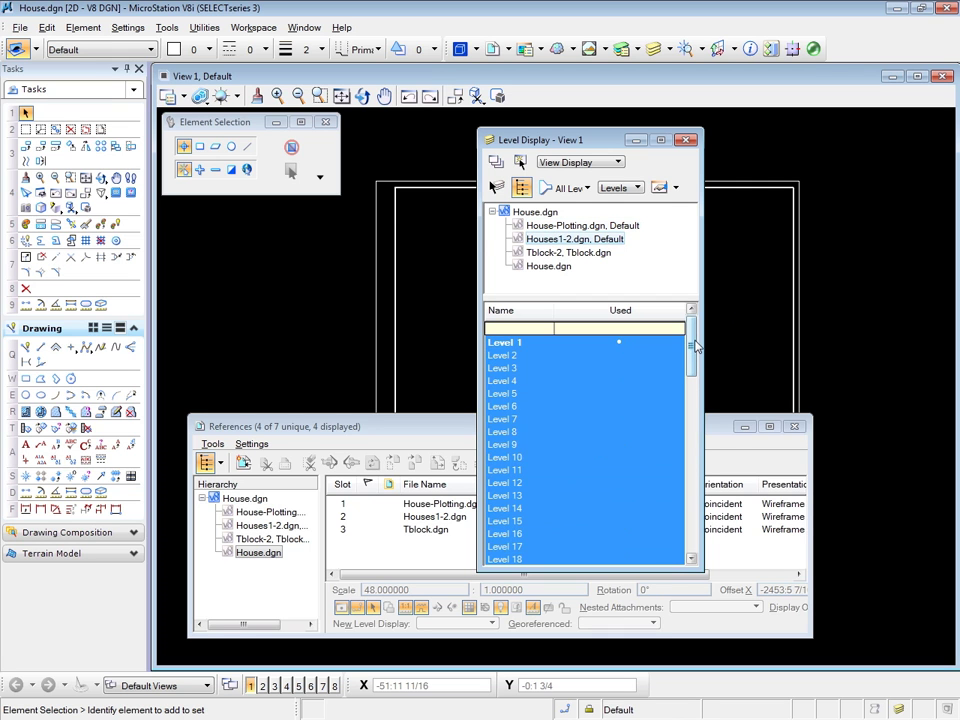
pyautogui.moveTo(695, 345); pyautogui.dragTo(745, 328)
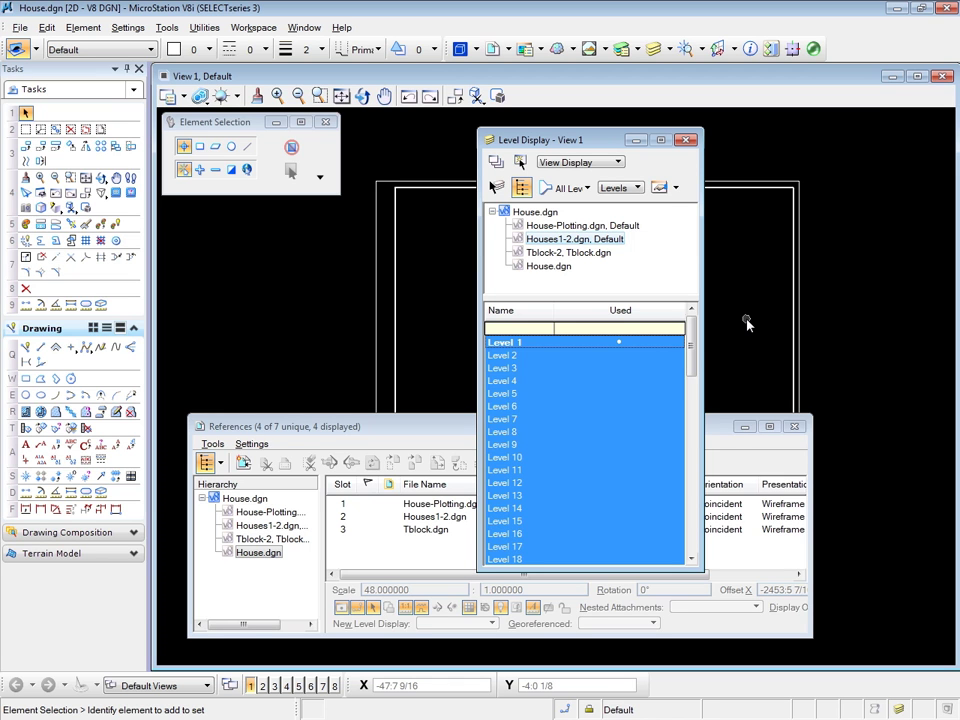
pyautogui.click(560, 253)
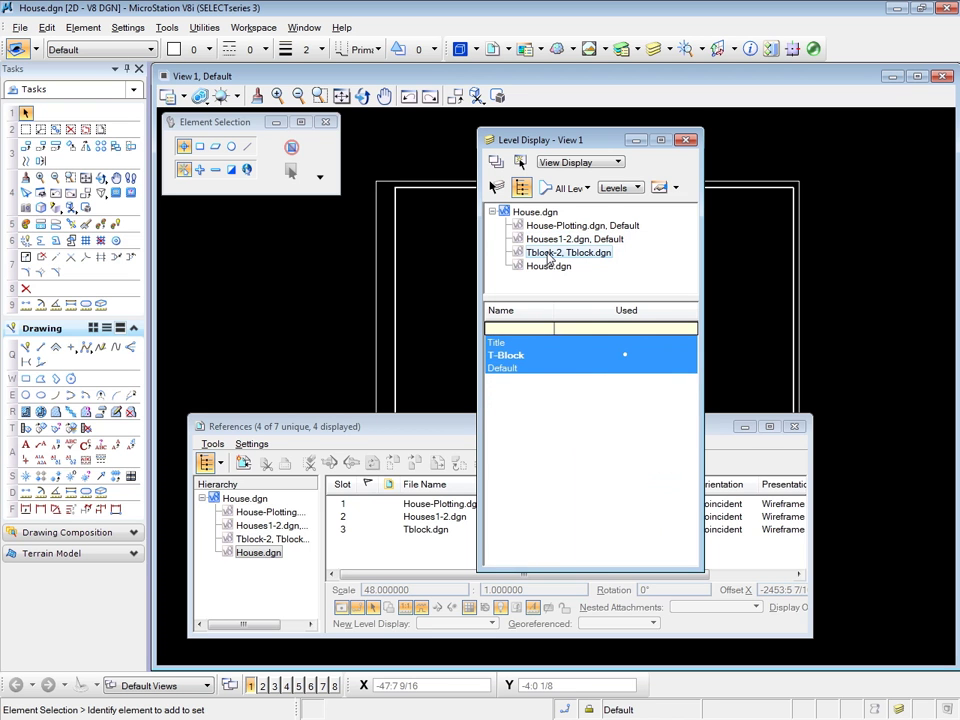
pyautogui.click(546, 269)
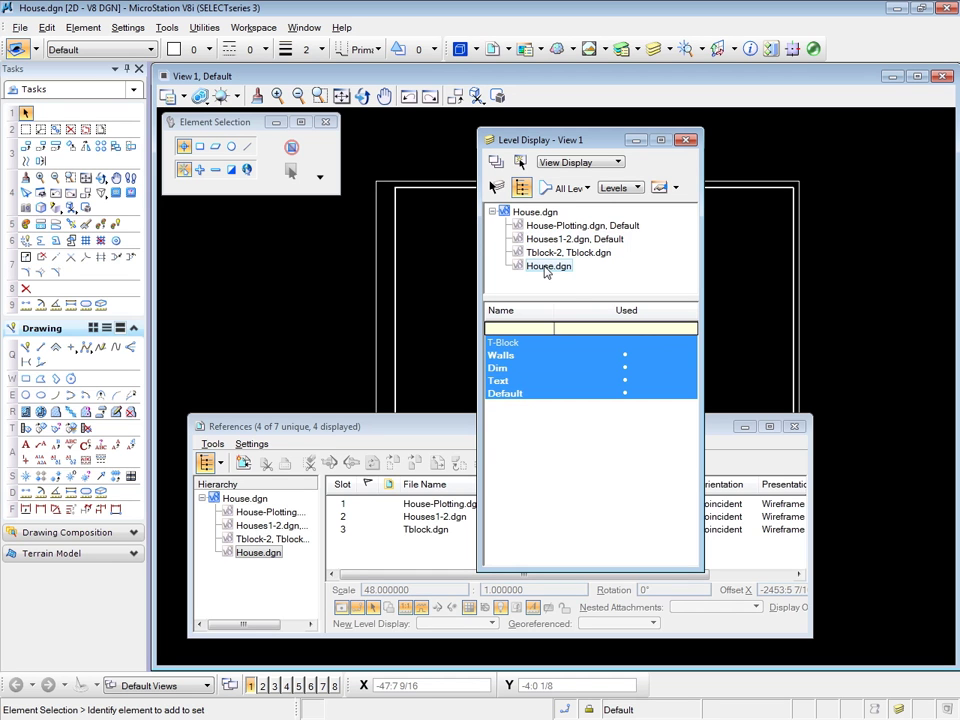
pyautogui.click(567, 227)
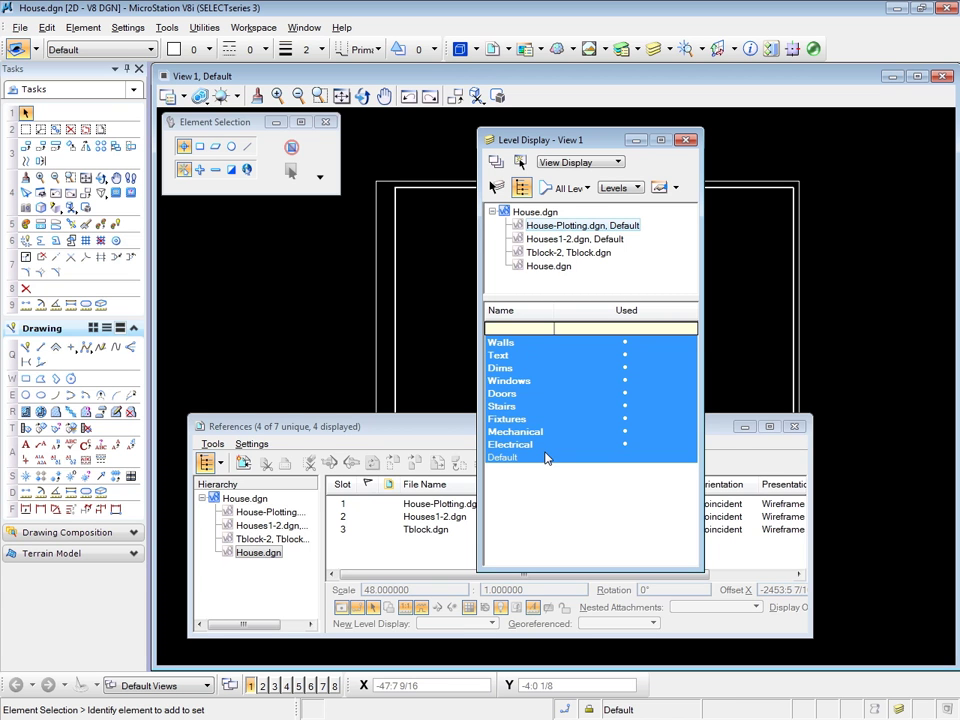
pyautogui.click(498, 343)
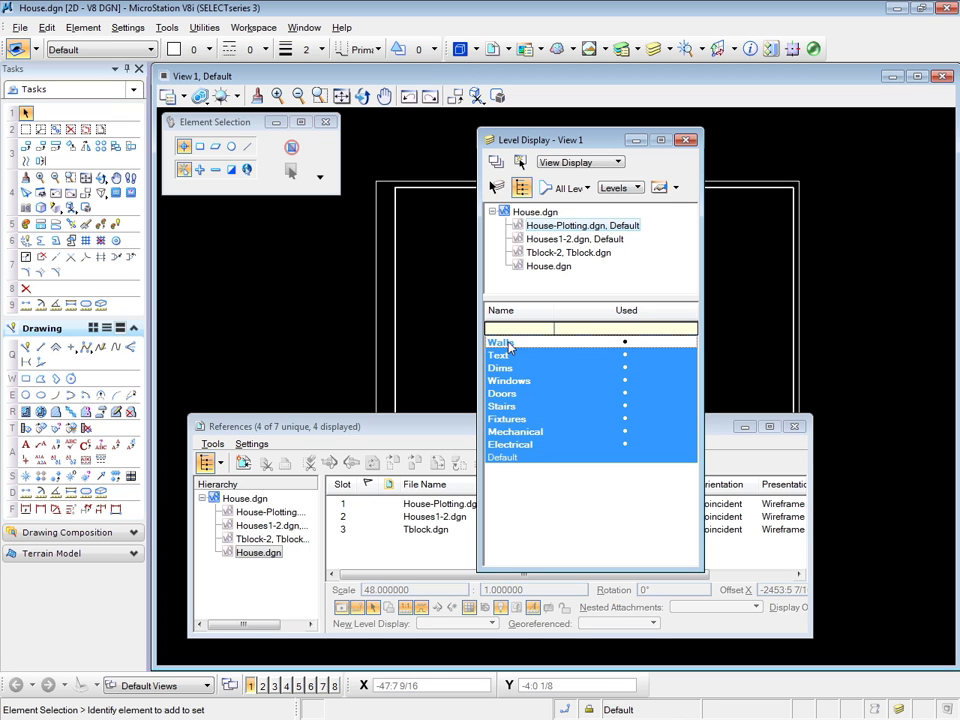
pyautogui.click(498, 357)
pyautogui.click(500, 369)
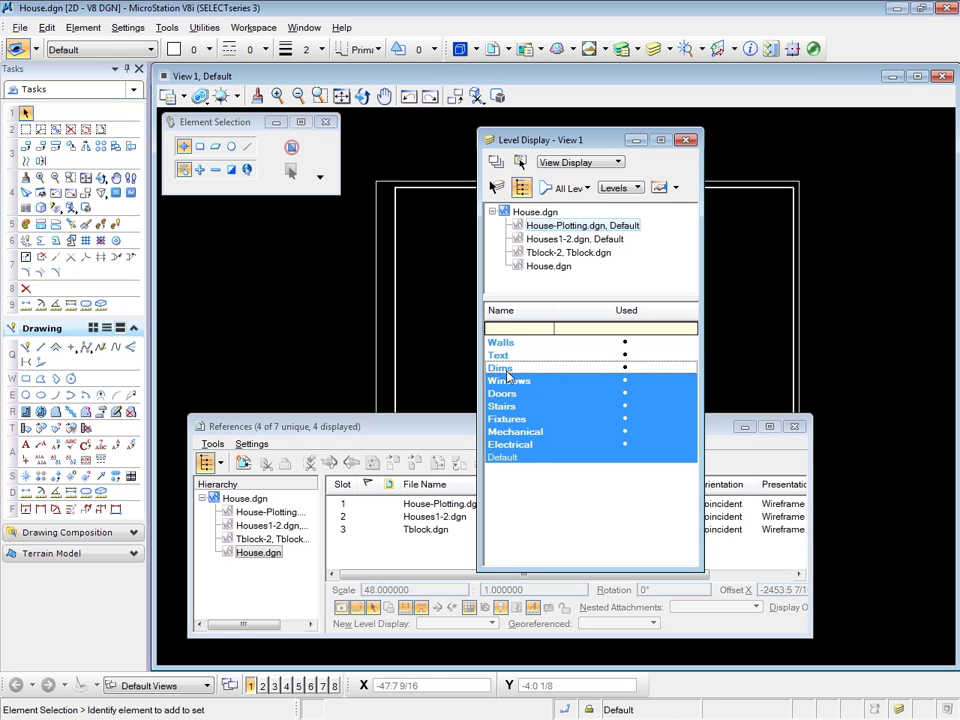
pyautogui.click(515, 382)
pyautogui.click(510, 395)
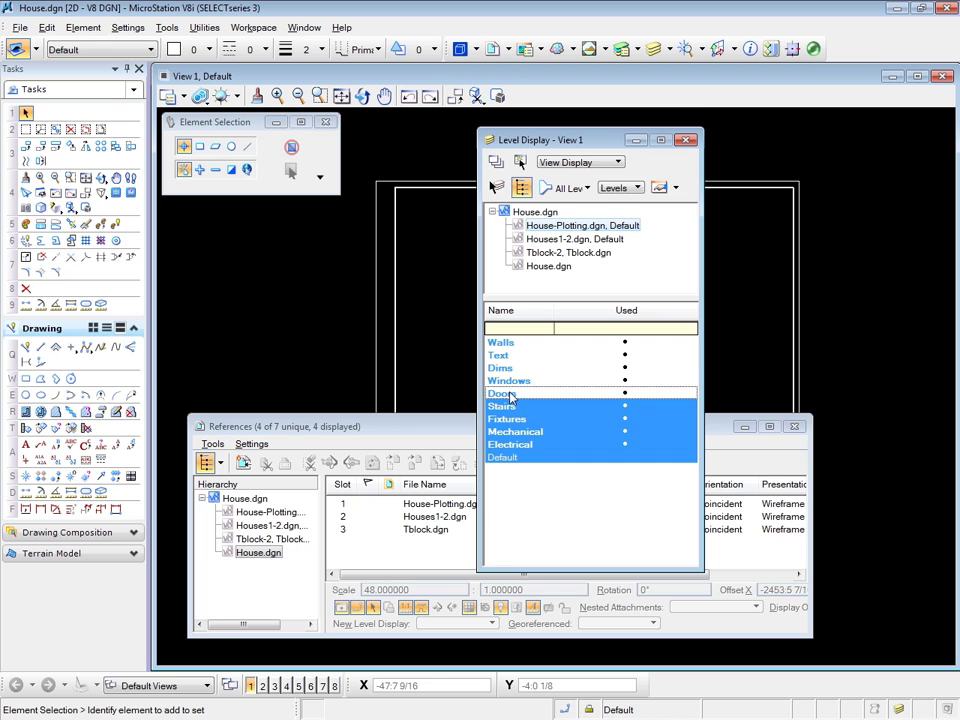
pyautogui.keyDown('shift'); pyautogui.click(513, 445); pyautogui.keyUp('shift')
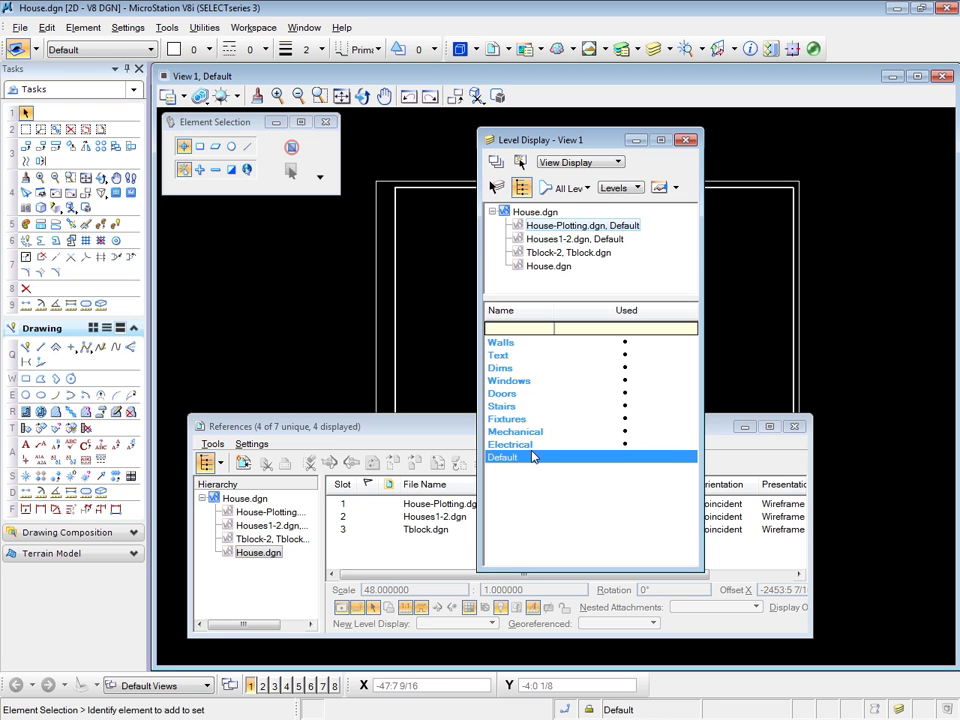
pyautogui.click(530, 459)
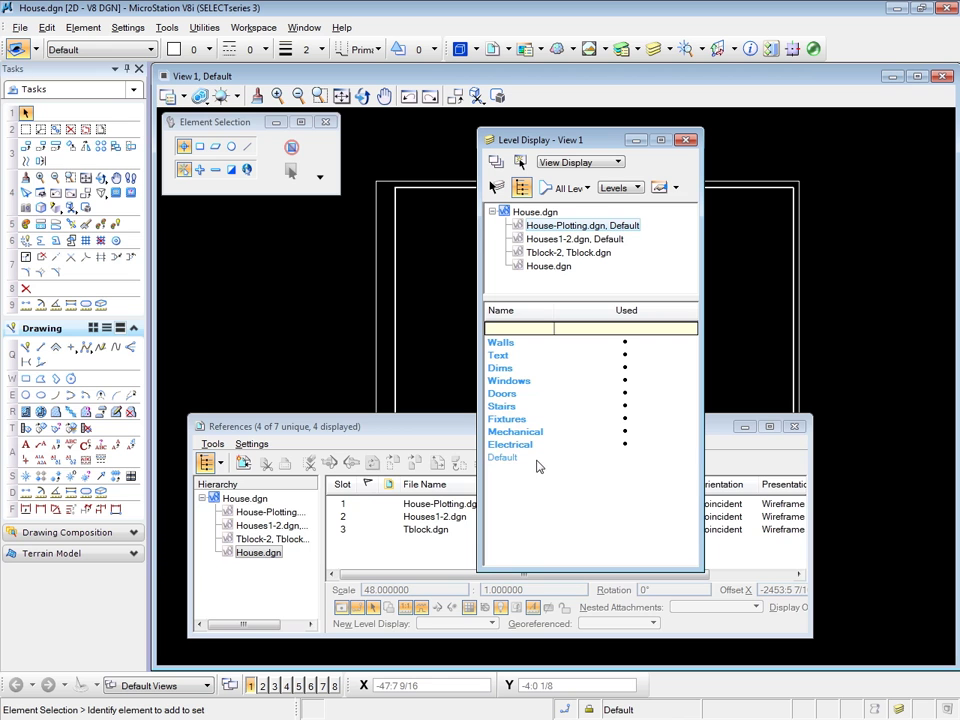
pyautogui.click(537, 459)
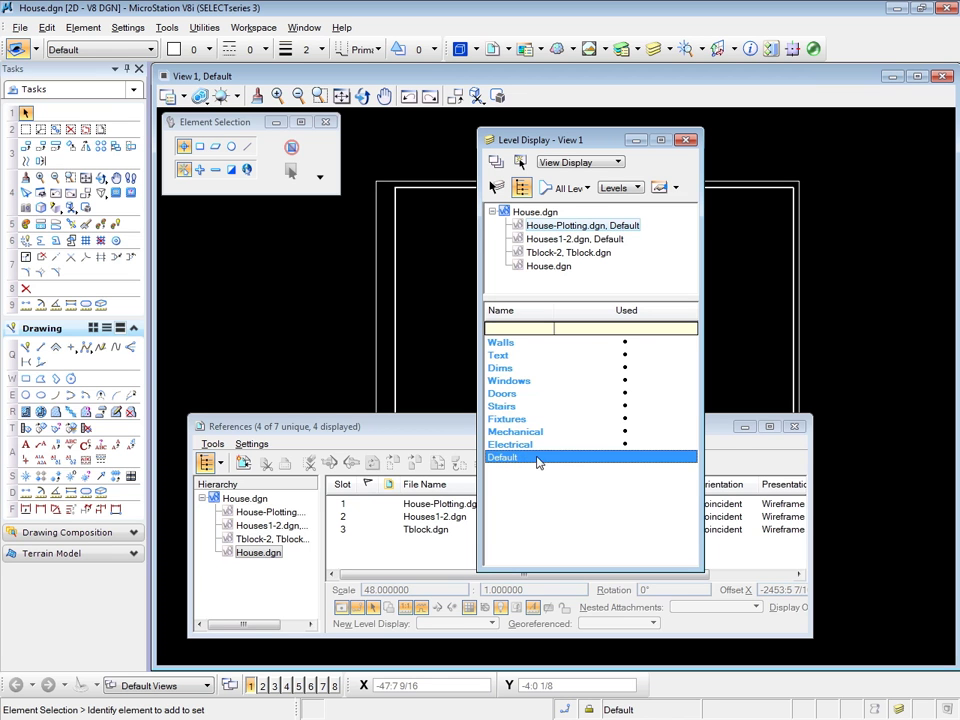
pyautogui.click(512, 345)
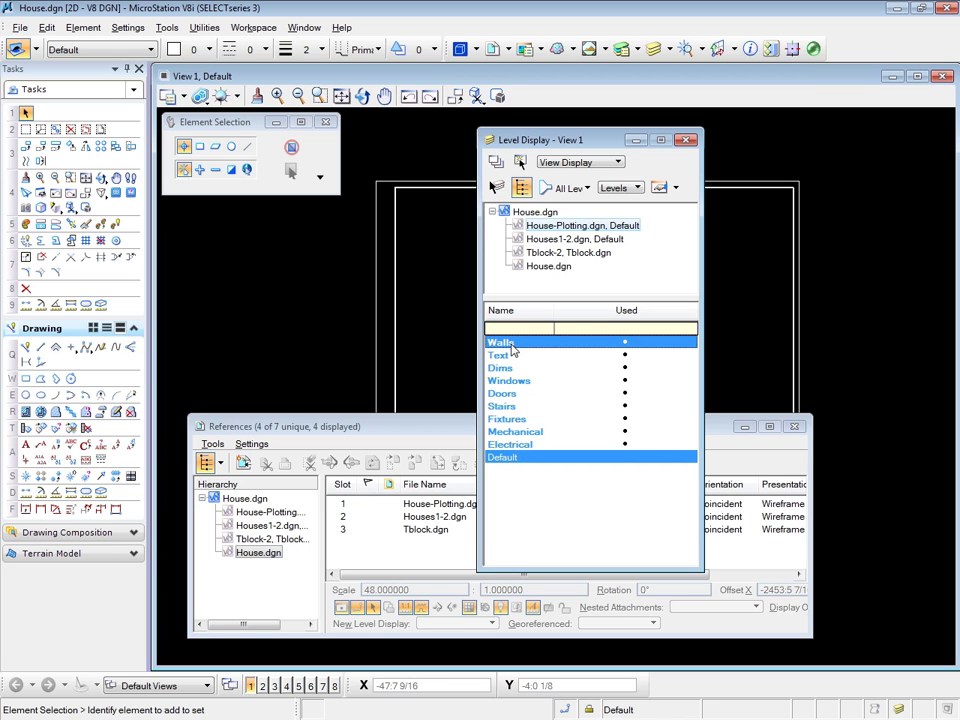
pyautogui.click(516, 459)
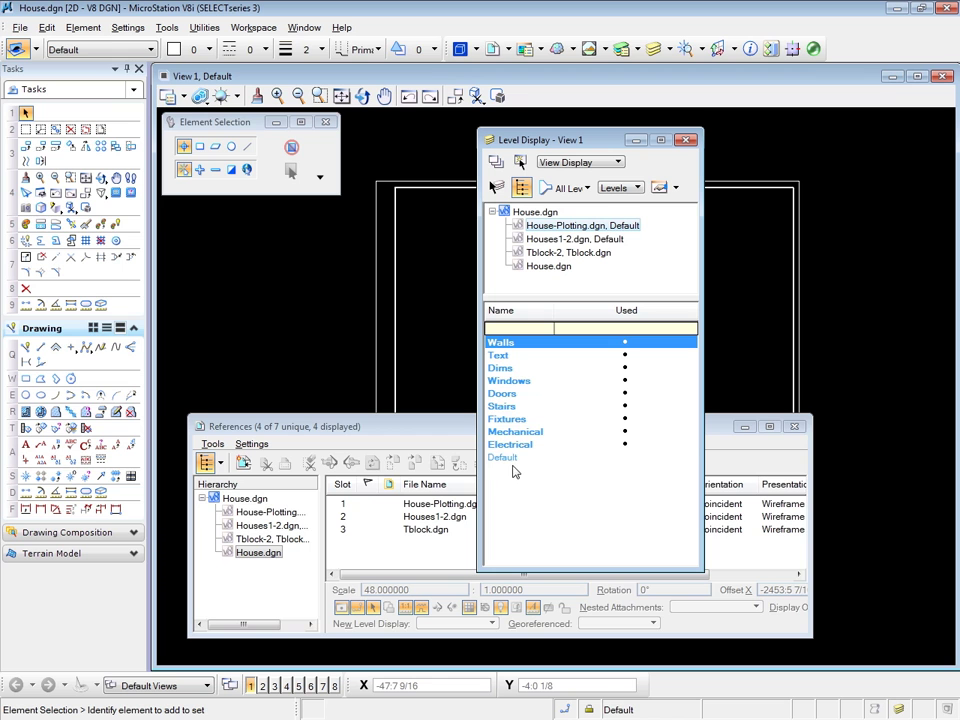
pyautogui.keyDown('shift'); pyautogui.click(509, 446); pyautogui.keyUp('shift')
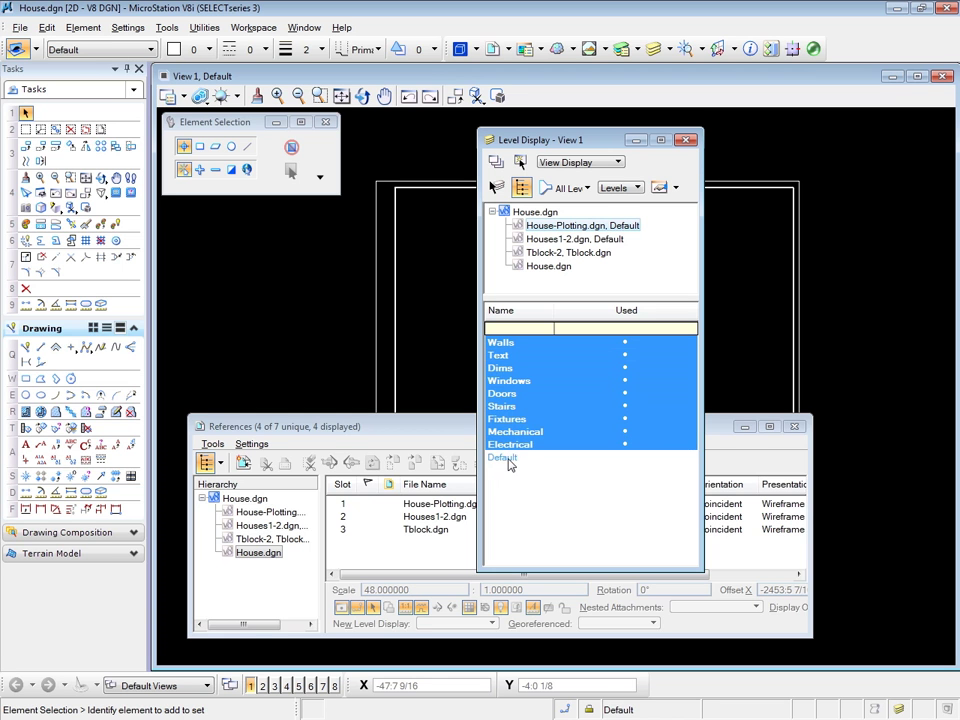
pyautogui.keyDown('shift'); pyautogui.click(509, 460); pyautogui.keyUp('shift')
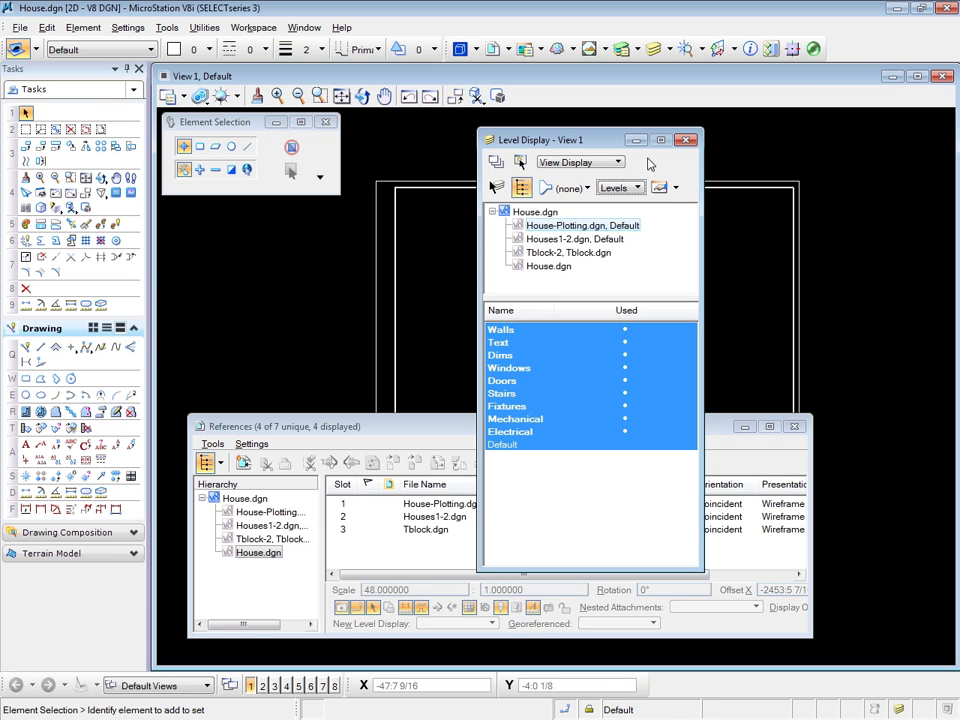
# Step: Close Level Display and References, zoom over the house and title block, and open the Element menu
pyautogui.click(685, 139)
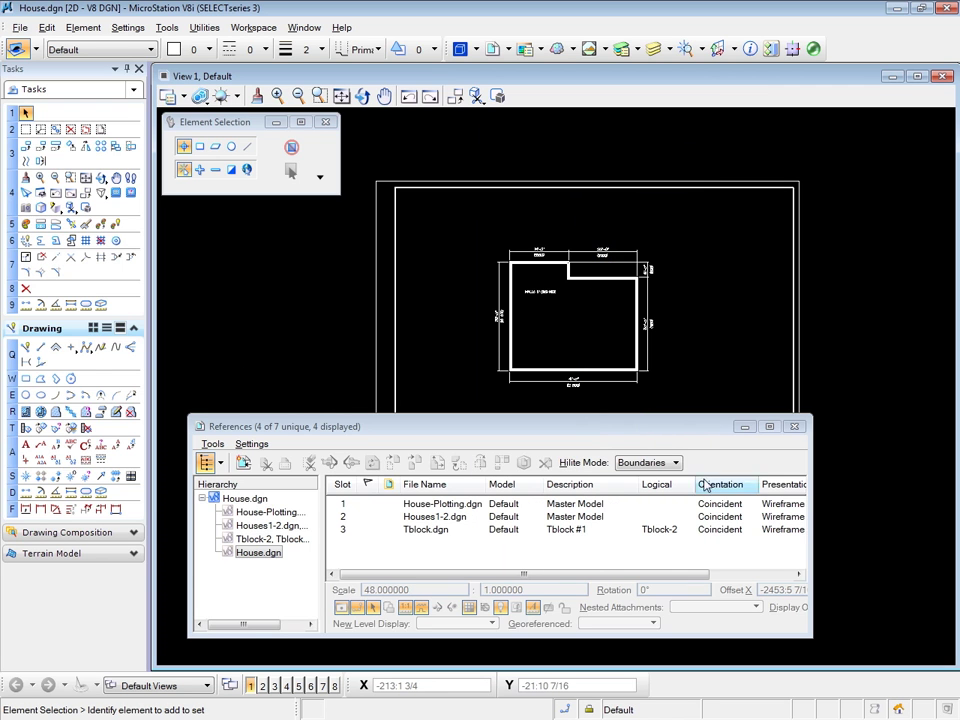
pyautogui.click(797, 430)
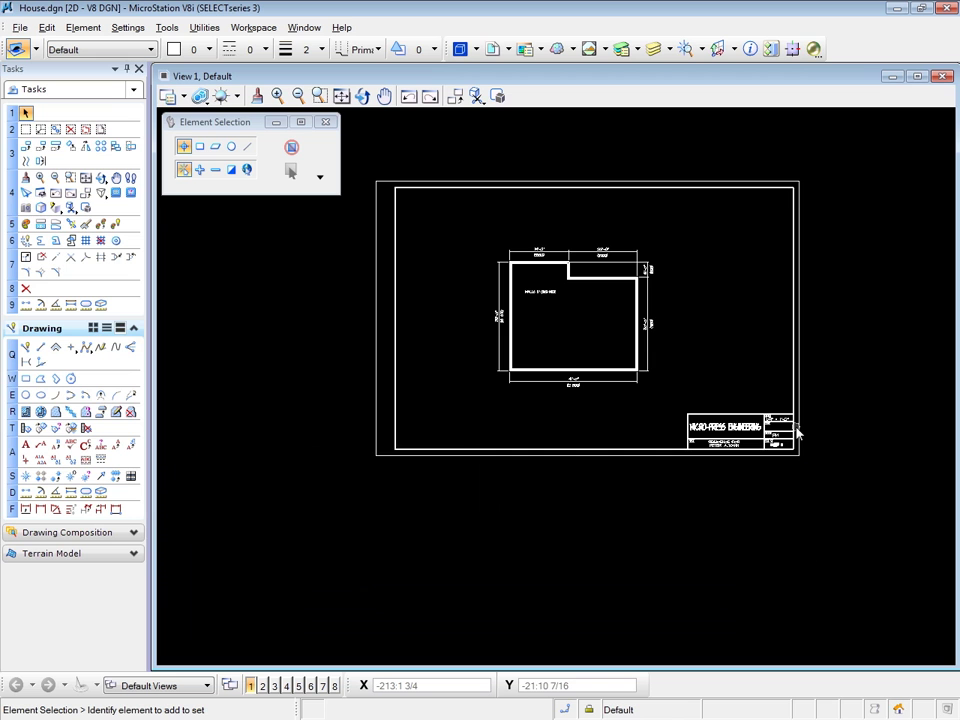
pyautogui.scroll(2, 888, 452)
pyautogui.scroll(2, 624, 321)
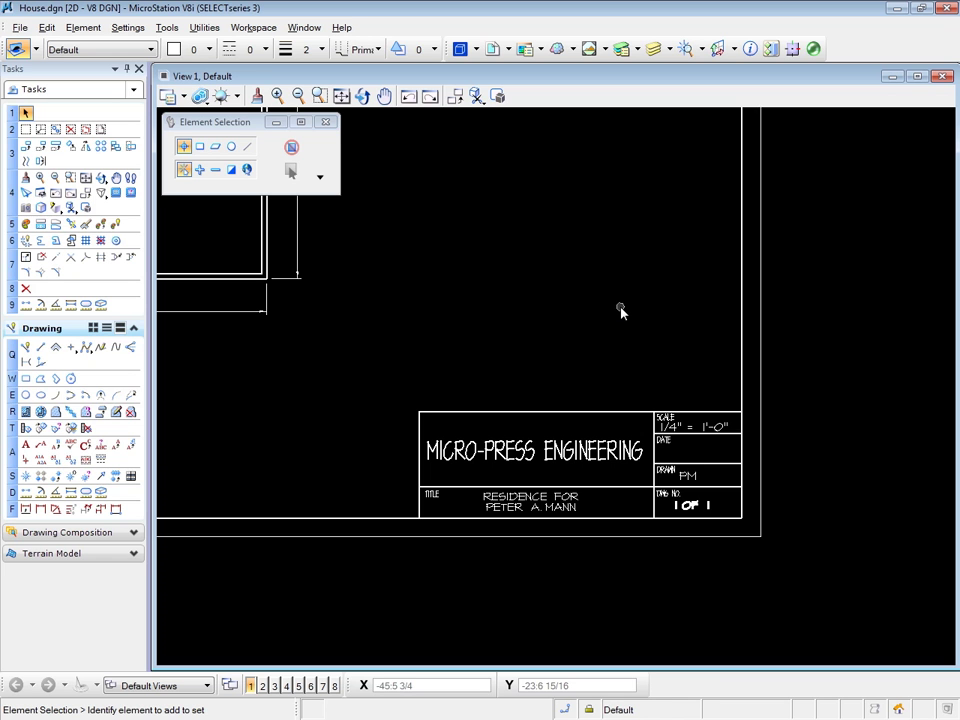
pyautogui.scroll(-3, 636, 320)
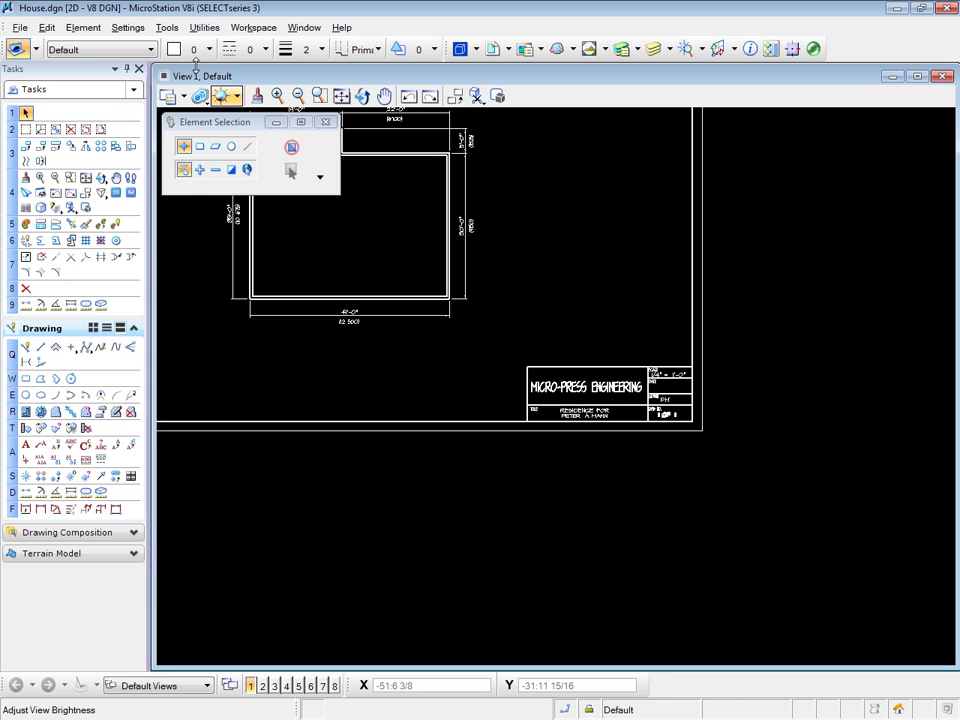
pyautogui.click(85, 28)
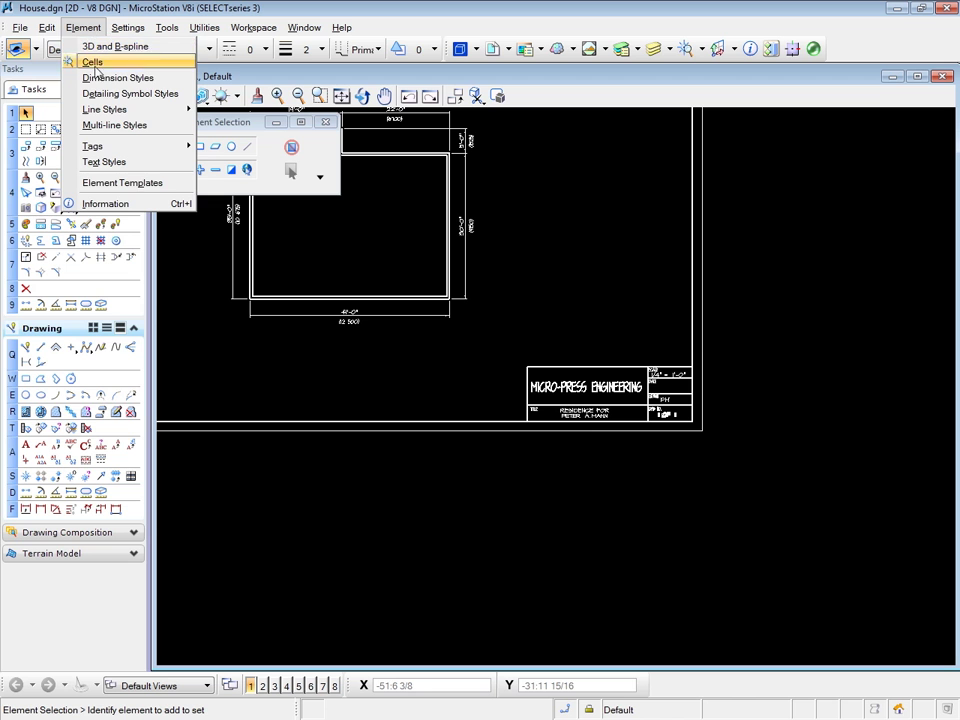
# Step: Review the Dimension Styles Units (Feet, Inches, 1/8 accuracy) and Text settings, then move the dialog aside
pyautogui.press('Escape')
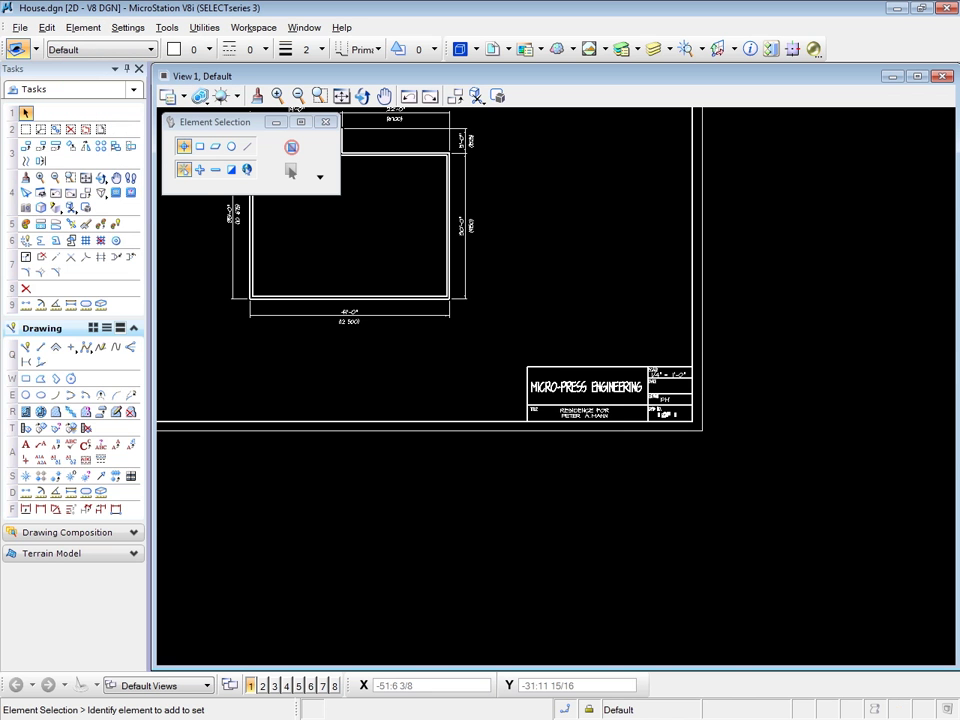
pyautogui.moveTo(188, 239); pyautogui.dragTo(545, 166)
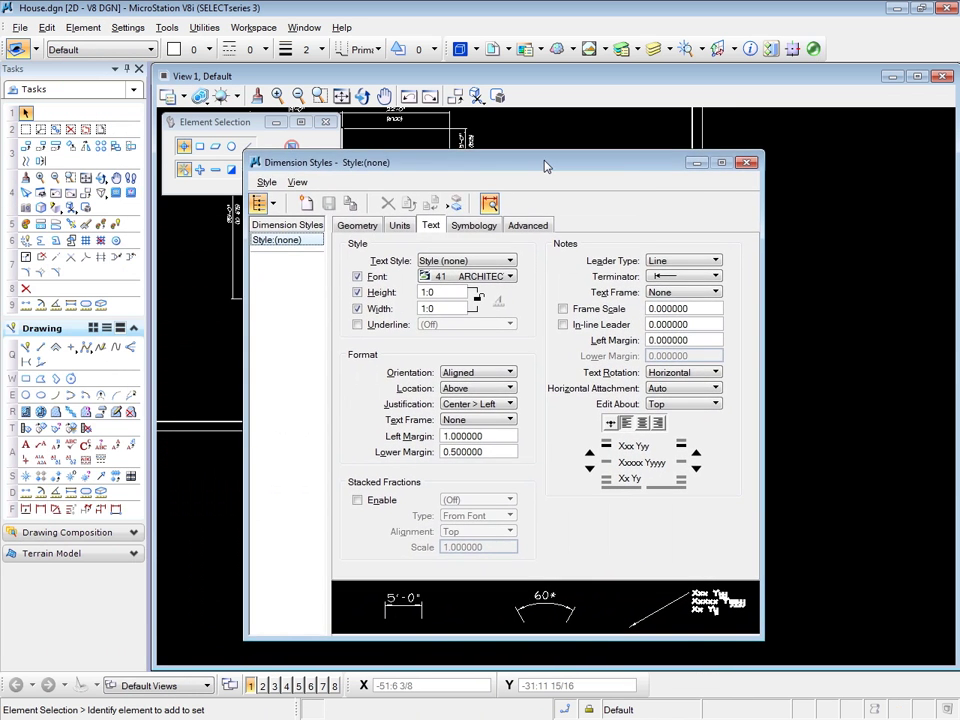
pyautogui.click(399, 226)
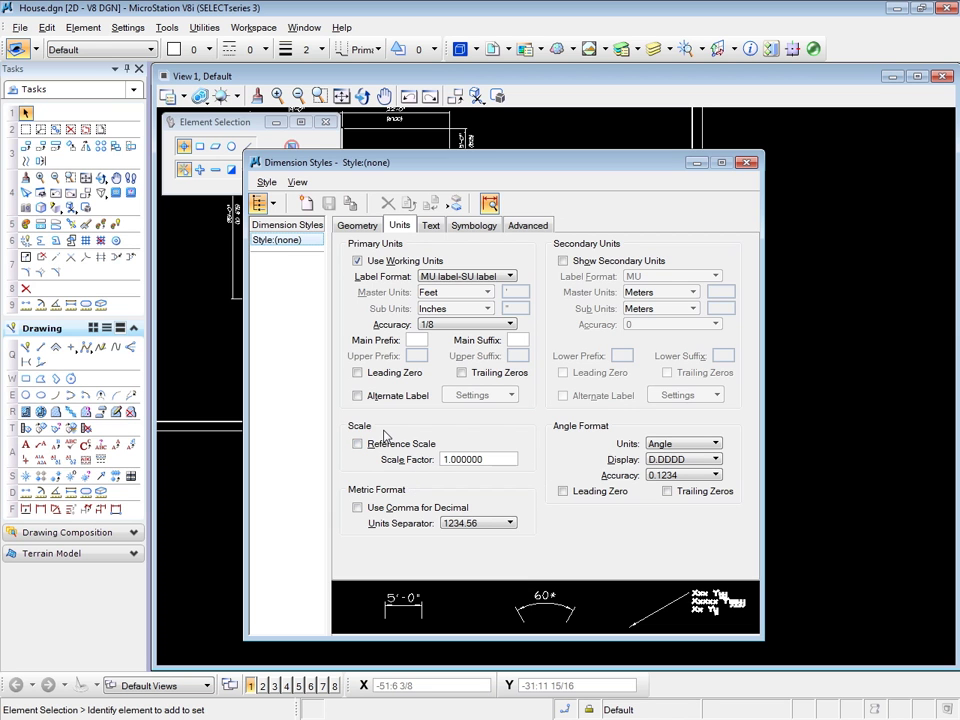
pyautogui.click(431, 226)
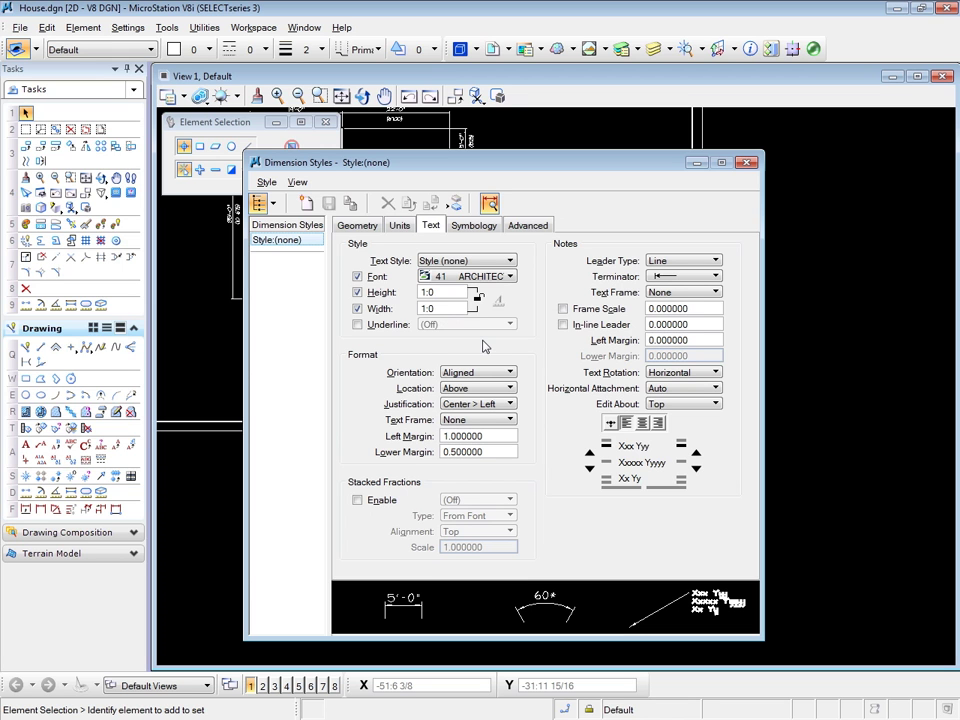
pyautogui.click(399, 226)
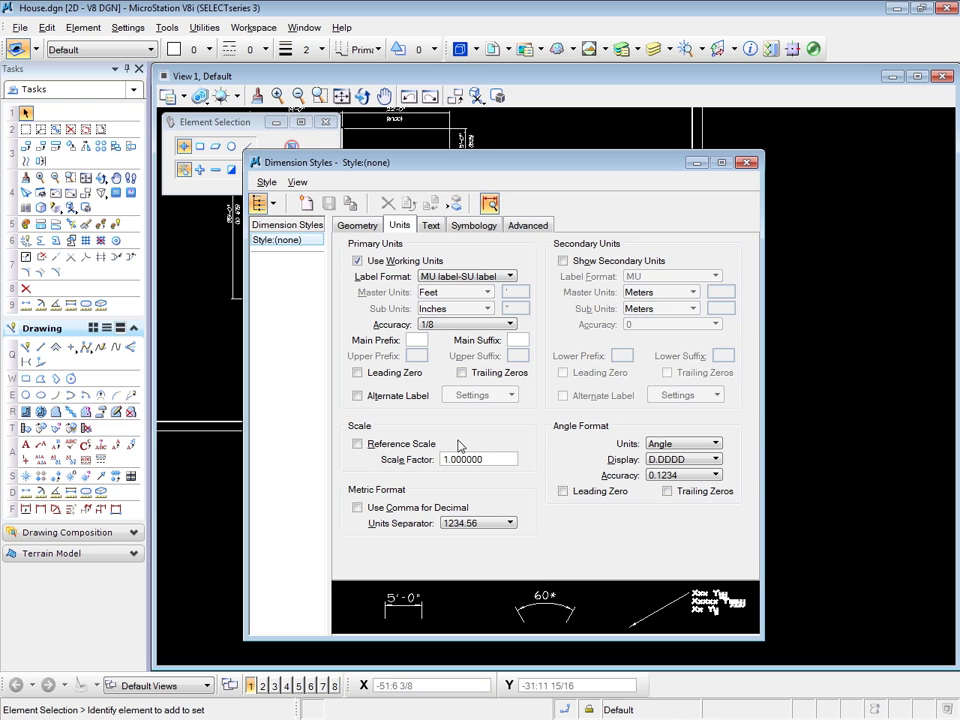
pyautogui.moveTo(634, 166); pyautogui.dragTo(15, 190)
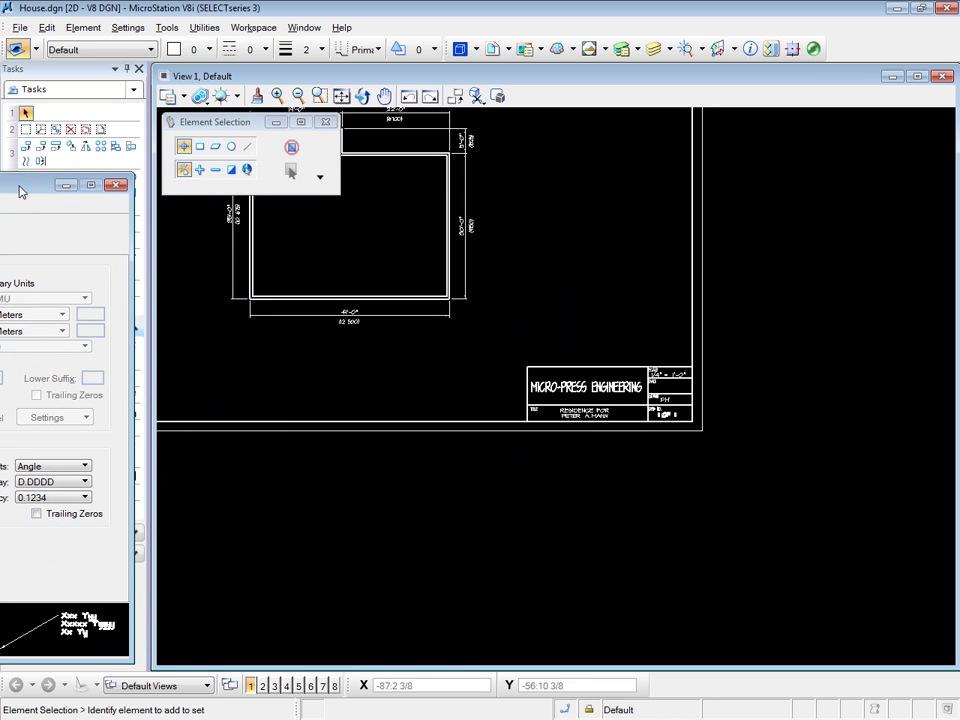
# Step: Place a trial linear dimension across the title block's top edge, which reads 33'-11 1/2"
pyautogui.press('Escape')
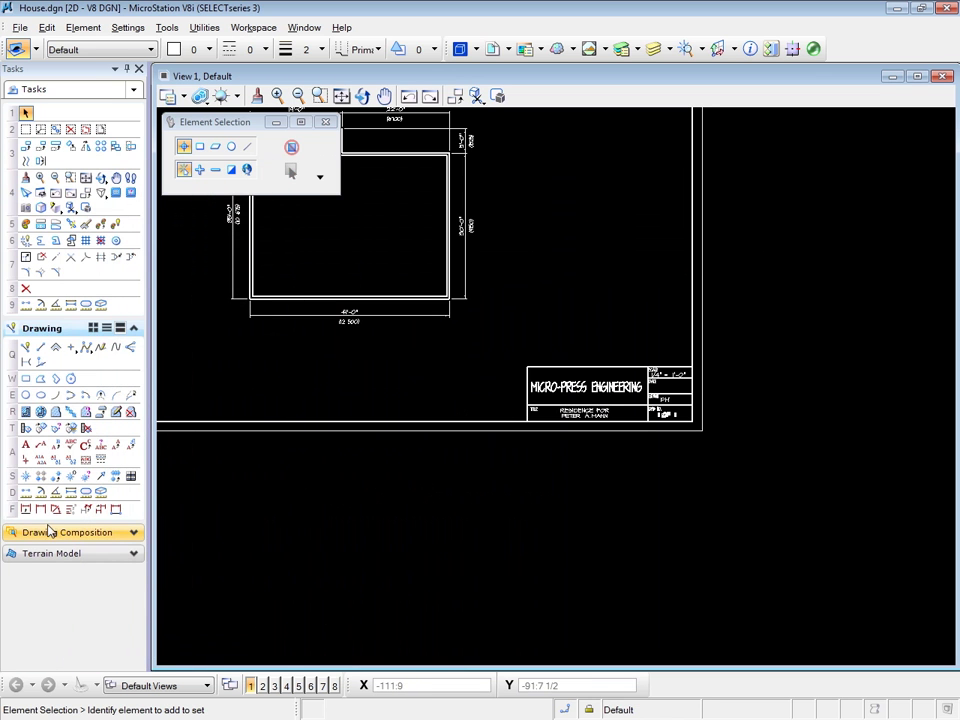
pyautogui.click(41, 509)
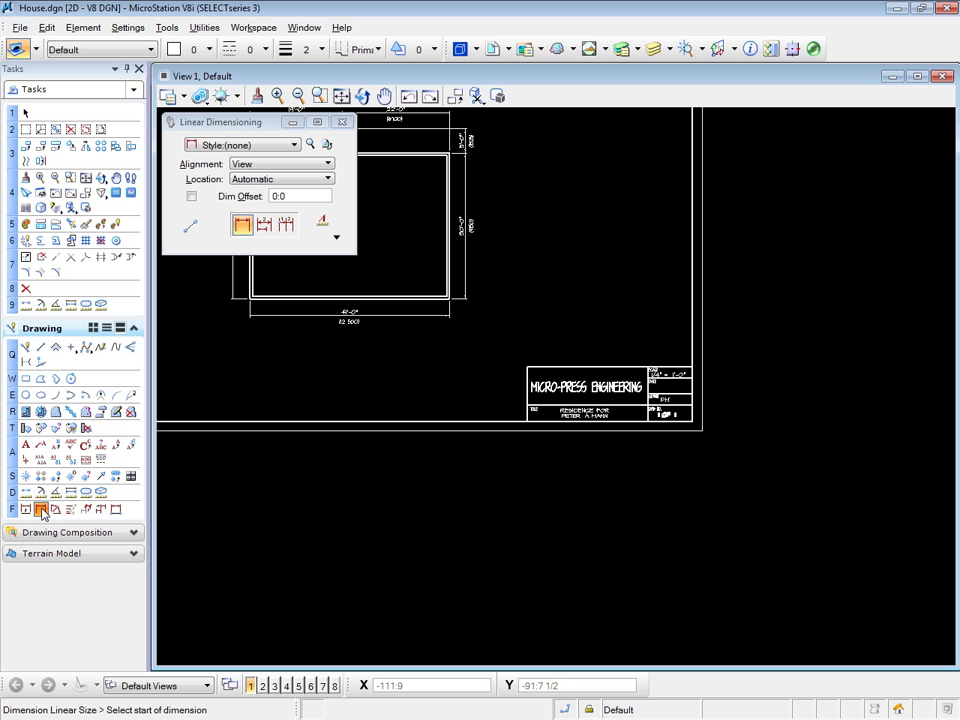
pyautogui.scroll(3, 581, 367)
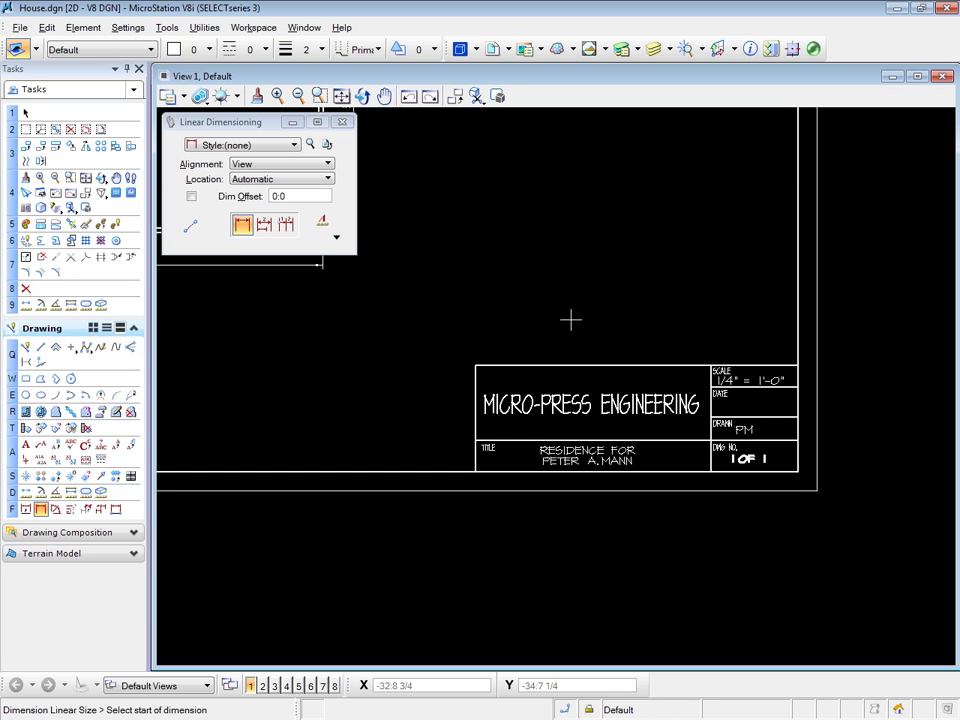
pyautogui.click(476, 364)
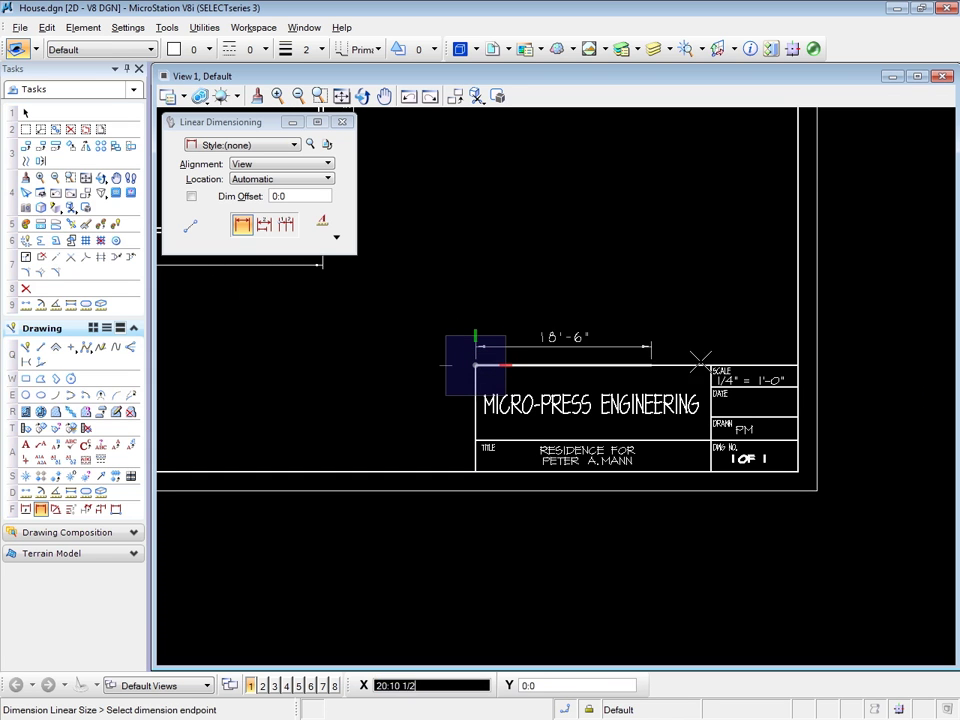
pyautogui.click(797, 364)
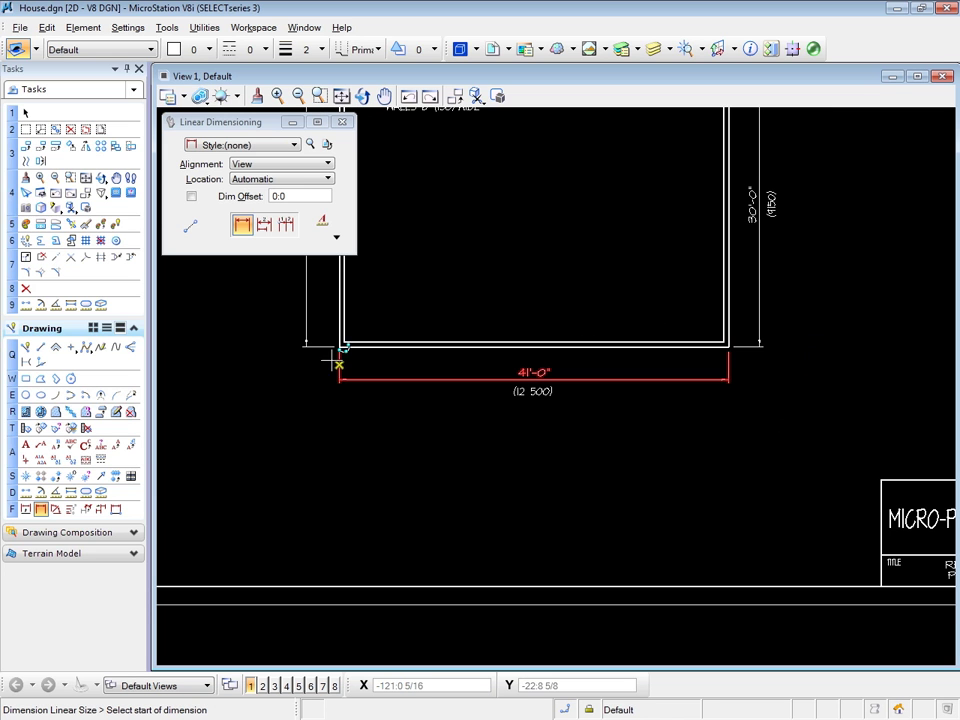
pyautogui.click(340, 347)
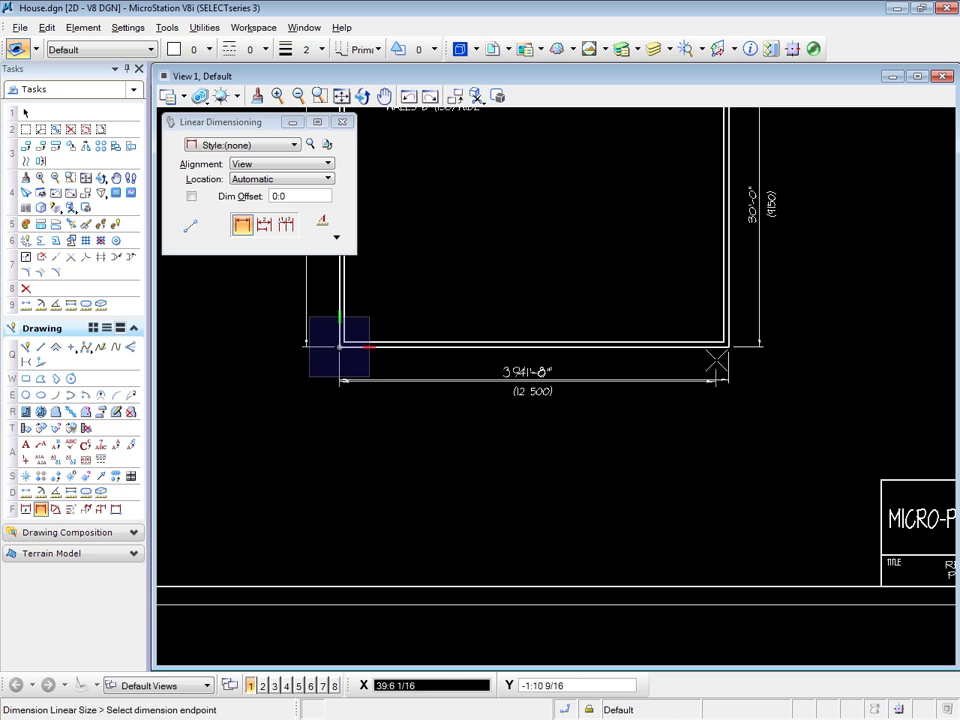
pyautogui.click(728, 347)
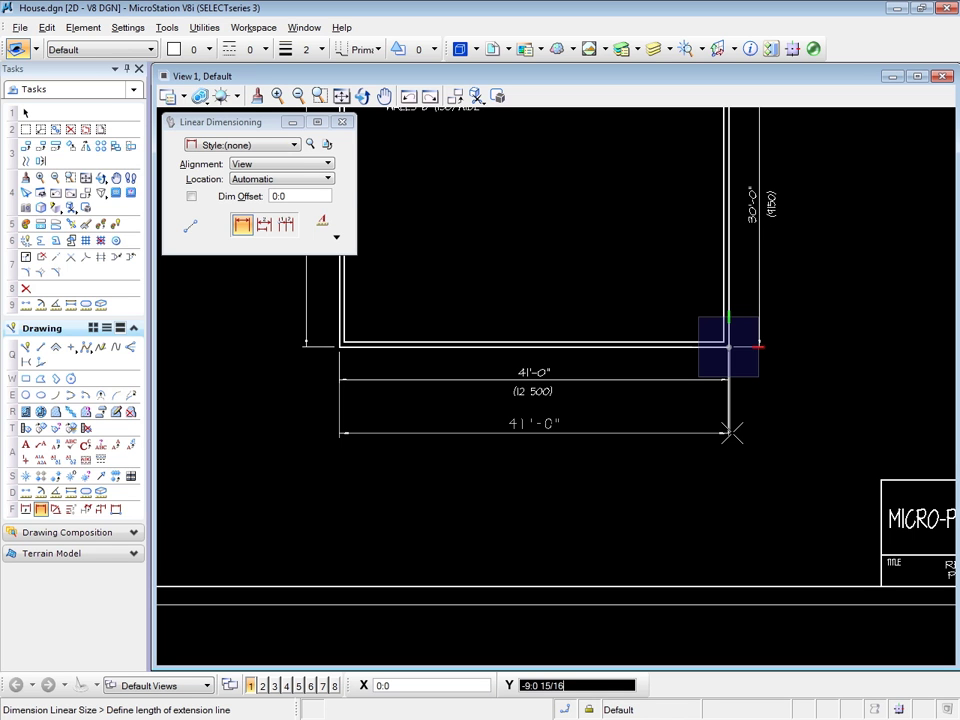
pyautogui.rightClick(730, 432)
pyautogui.scroll(-2, 345, 371)
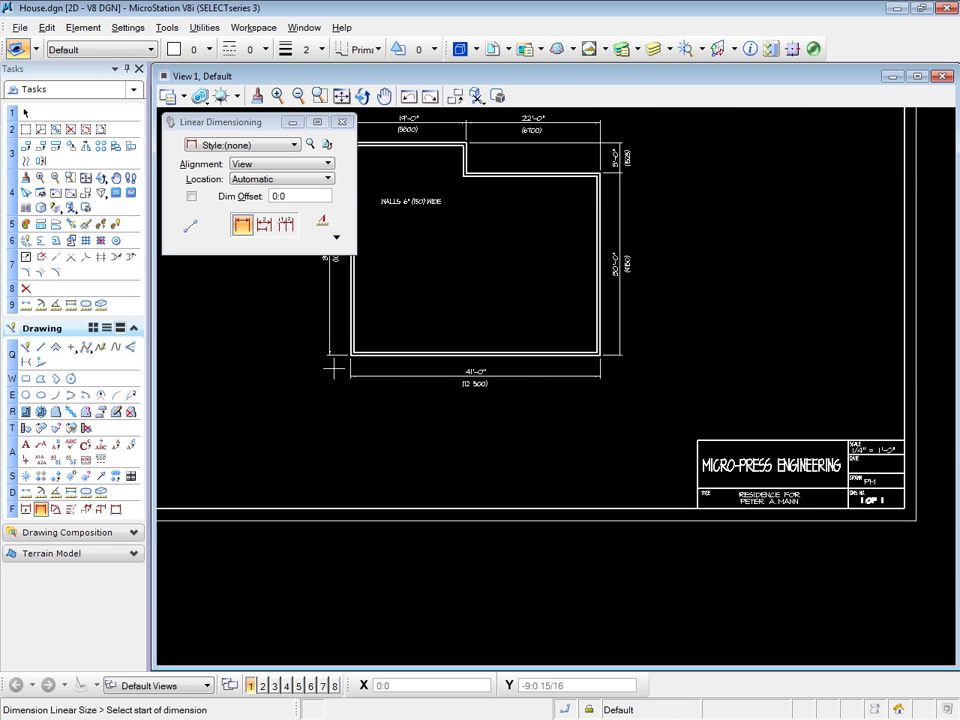
pyautogui.scroll(2, 494, 415)
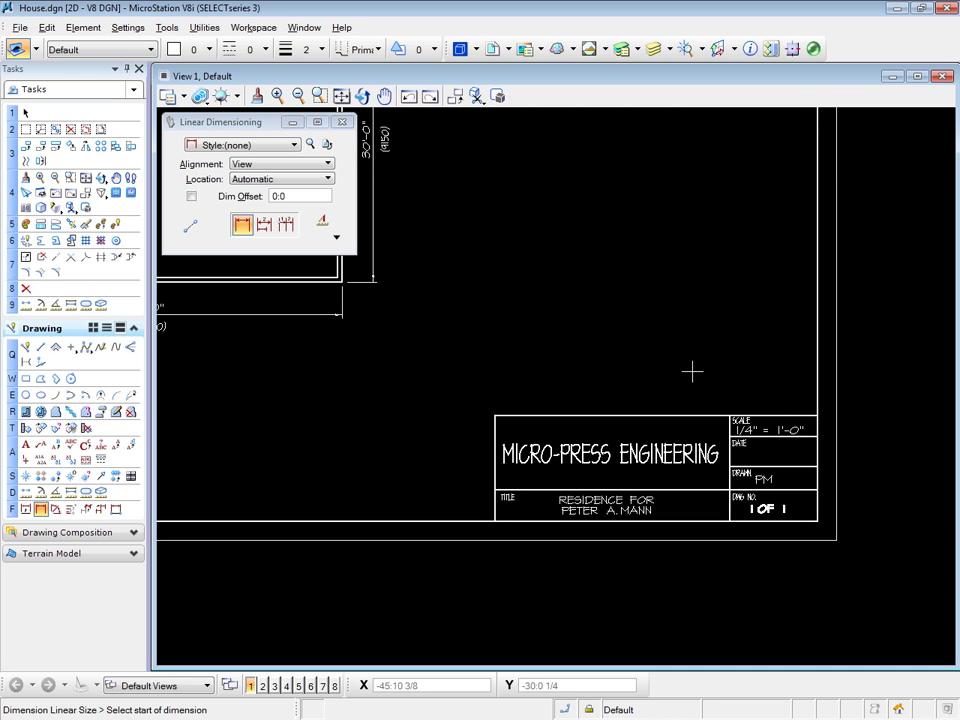
# Step: Tick Reference Scale on the dimension style's Units tab and move the dialog out of view
pyautogui.click(326, 144)
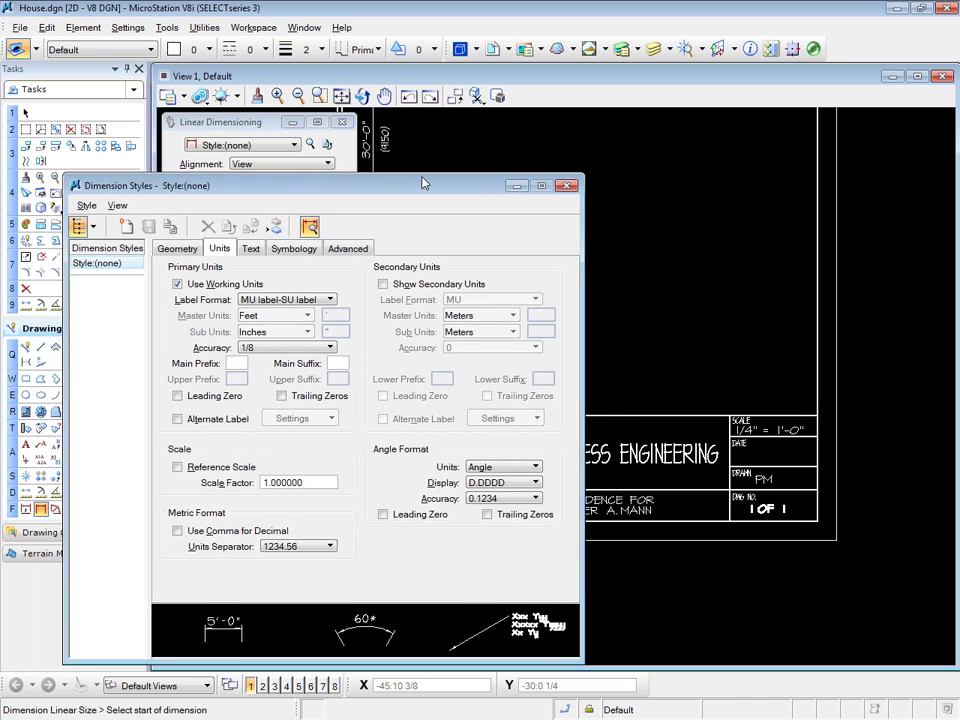
pyautogui.moveTo(414, 193); pyautogui.dragTo(435, 146)
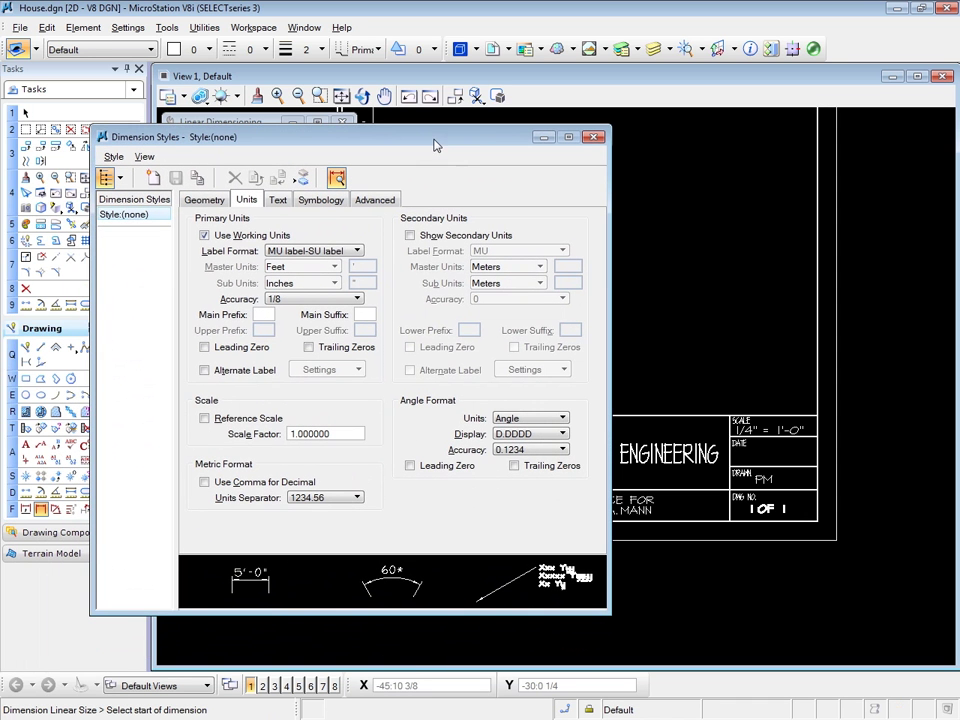
pyautogui.click(205, 419)
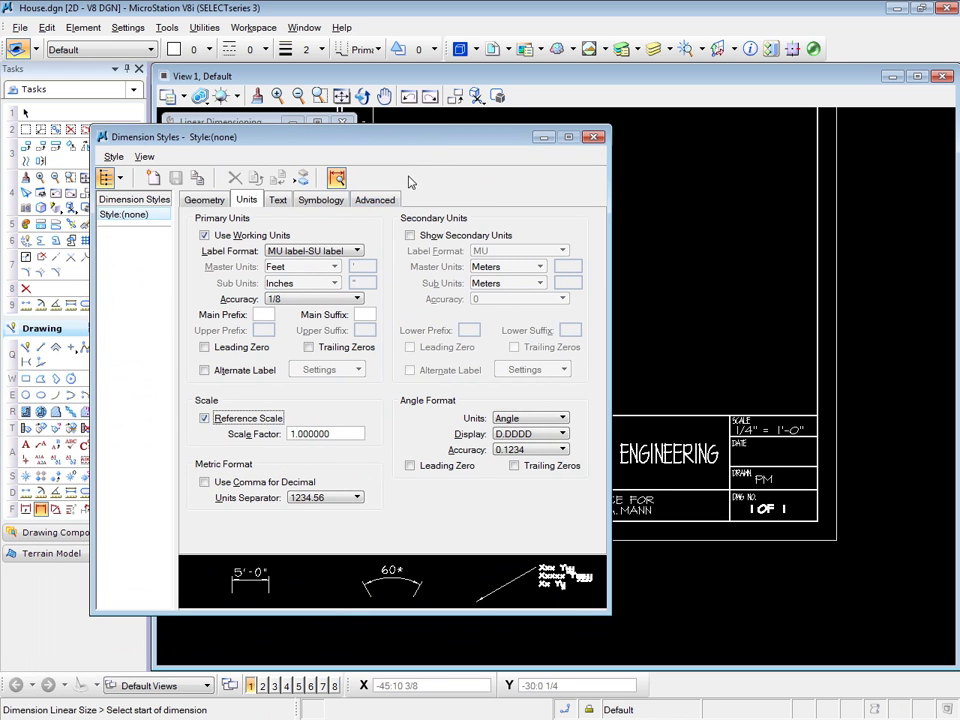
pyautogui.moveTo(414, 137); pyautogui.dragTo(2, 117)
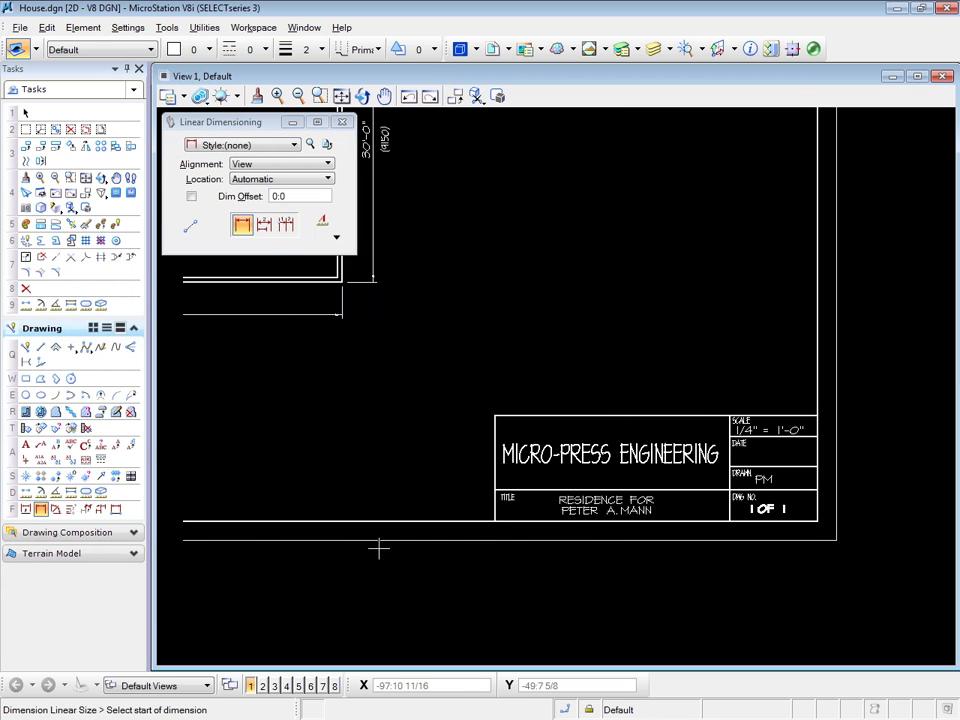
# Step: Dimension the title block's top edge corner to corner, placing the 9" dimension line above it
pyautogui.moveTo(489, 407); pyautogui.dragTo(396, 315, button='middle')
pyautogui.click(394, 329)
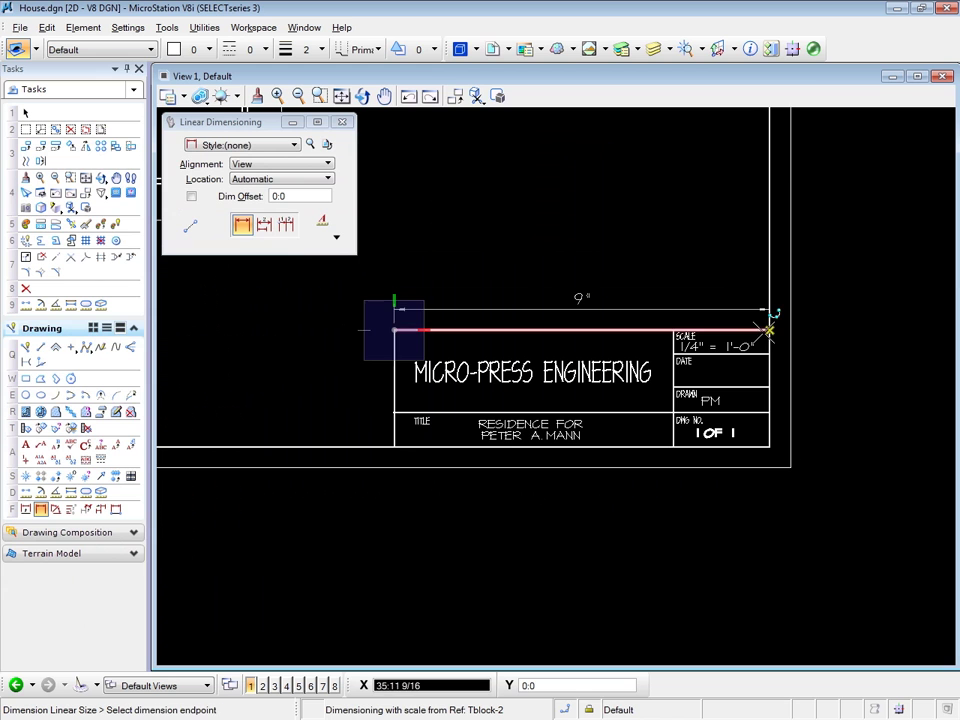
pyautogui.click(768, 329)
pyautogui.click(749, 290)
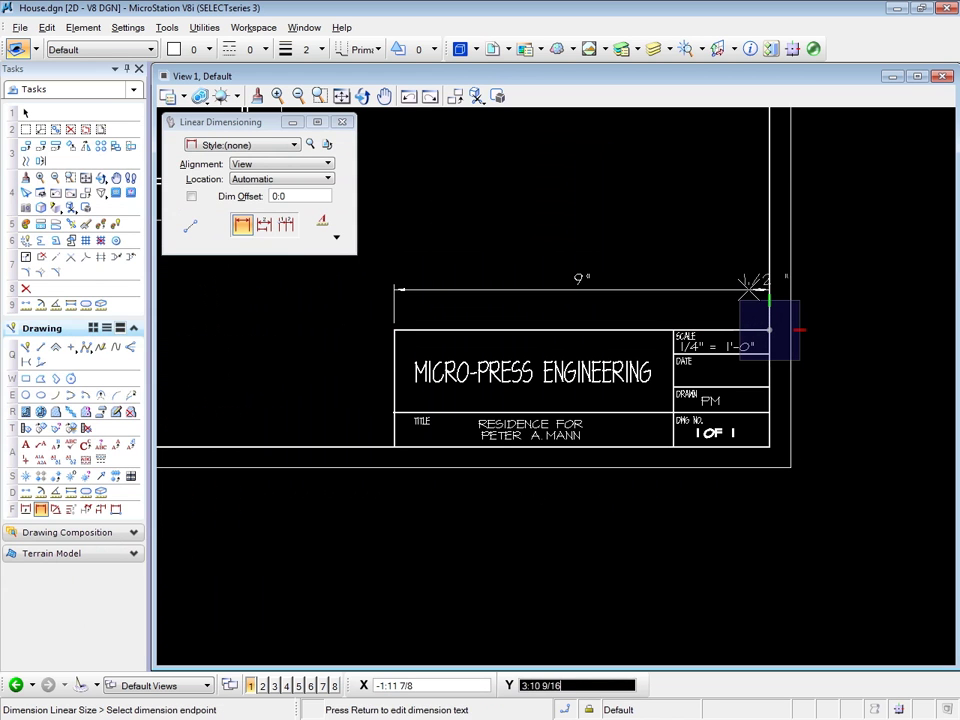
pyautogui.rightClick(821, 313)
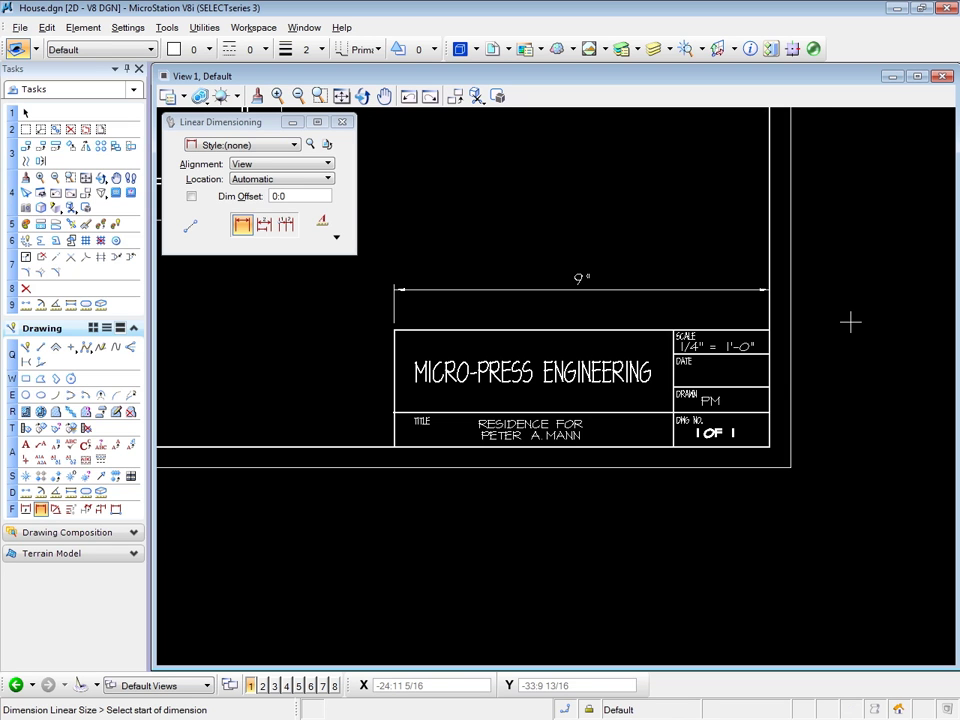
# Step: Zoom out to the whole sheet and reopen Dimension Styles, showing Reference Scale on at 1.000000
pyautogui.scroll(-3, 852, 388)
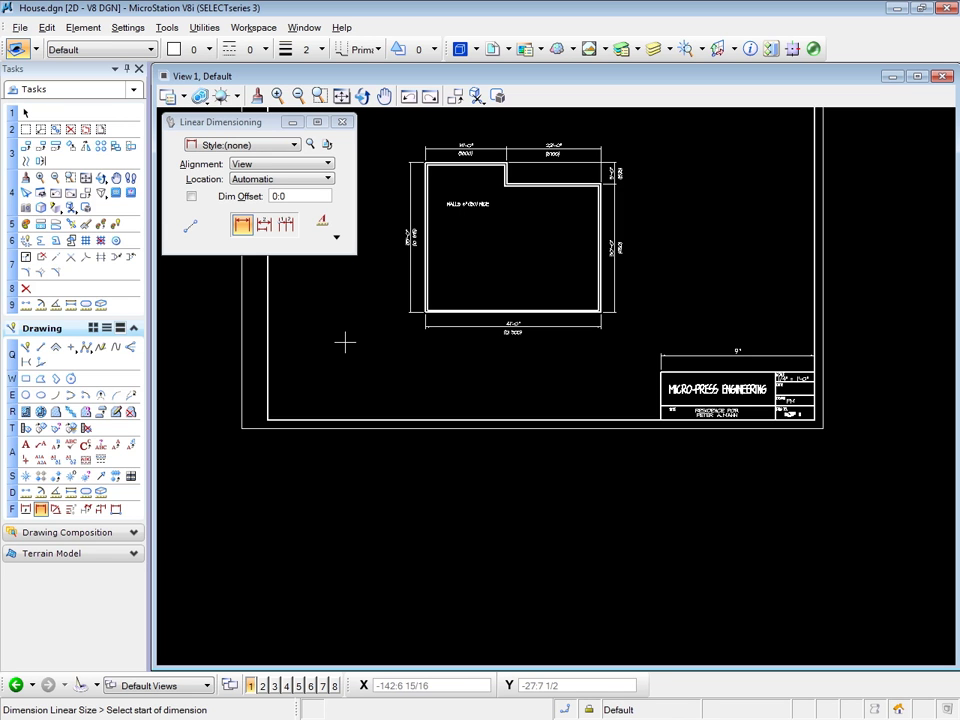
pyautogui.scroll(-1, 435, 523)
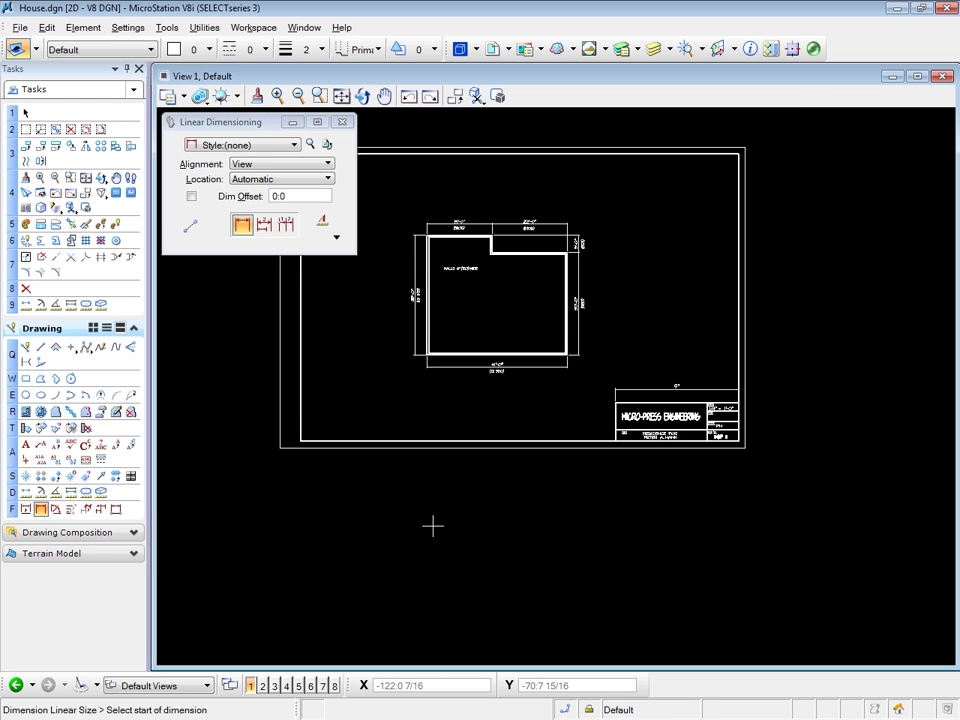
pyautogui.scroll(1, 416, 165)
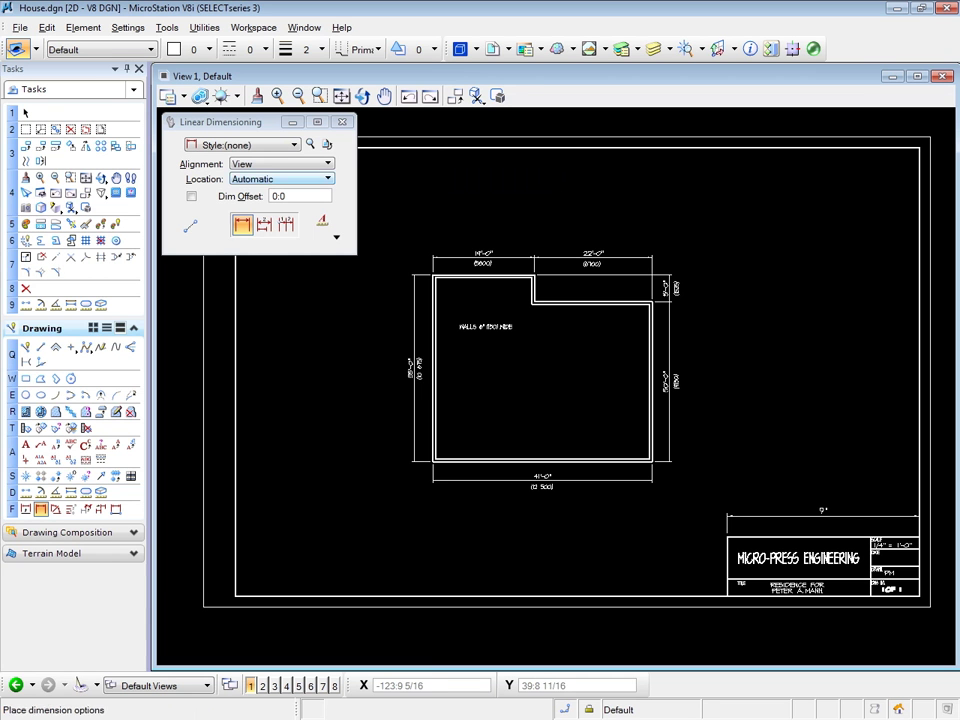
pyautogui.click(327, 144)
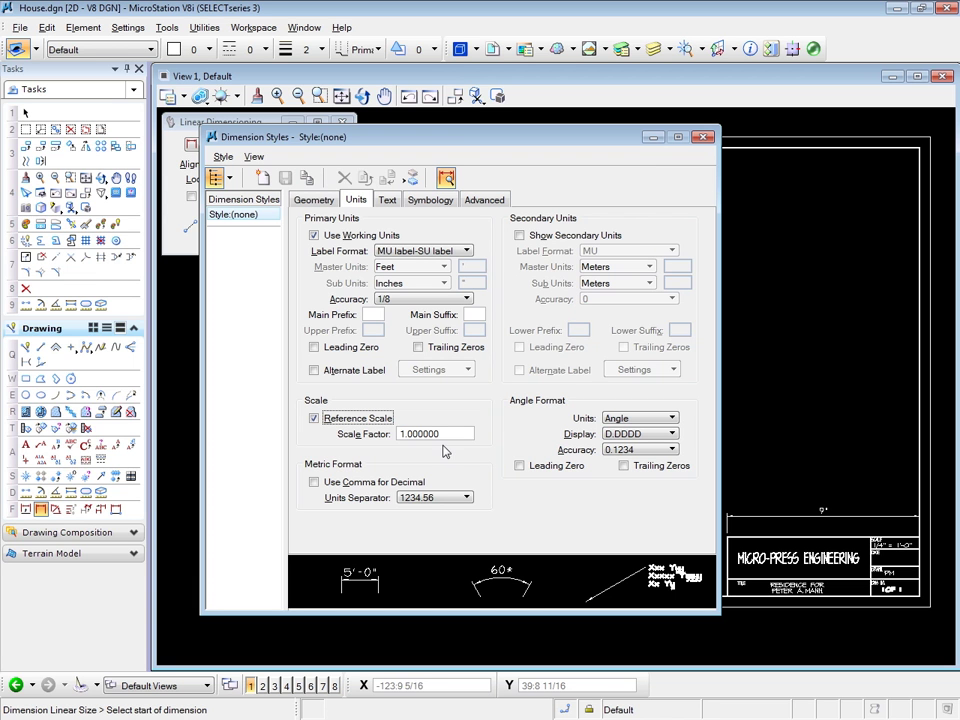
# Step: Move the Dimension Styles dialog aside and close it, revealing the 9" title block dimension
pyautogui.moveTo(460, 139); pyautogui.dragTo(318, 182)
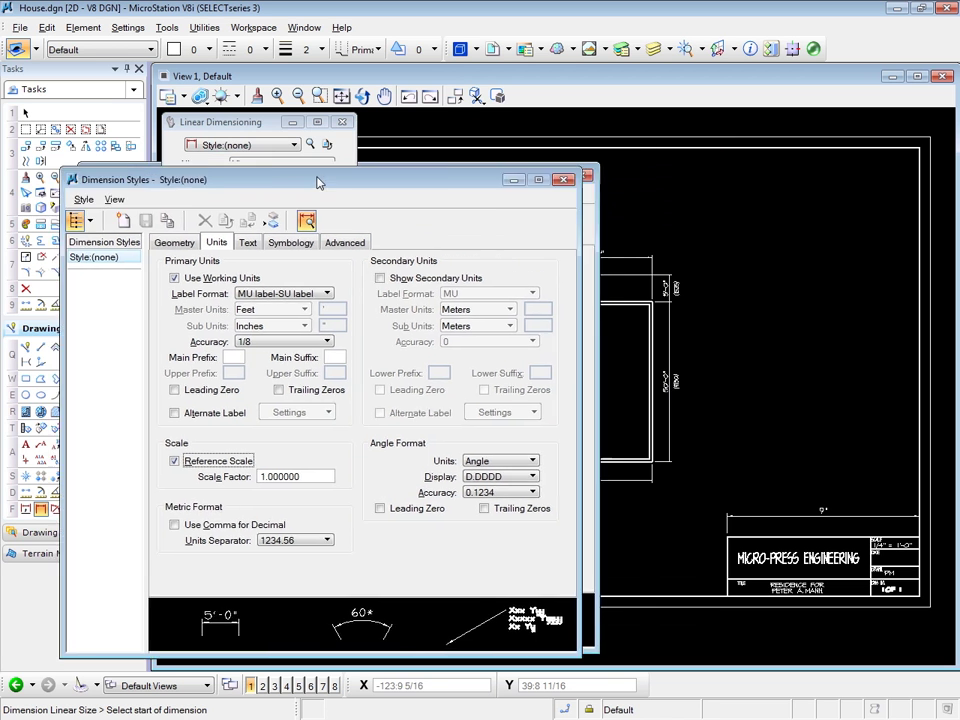
pyautogui.click(563, 179)
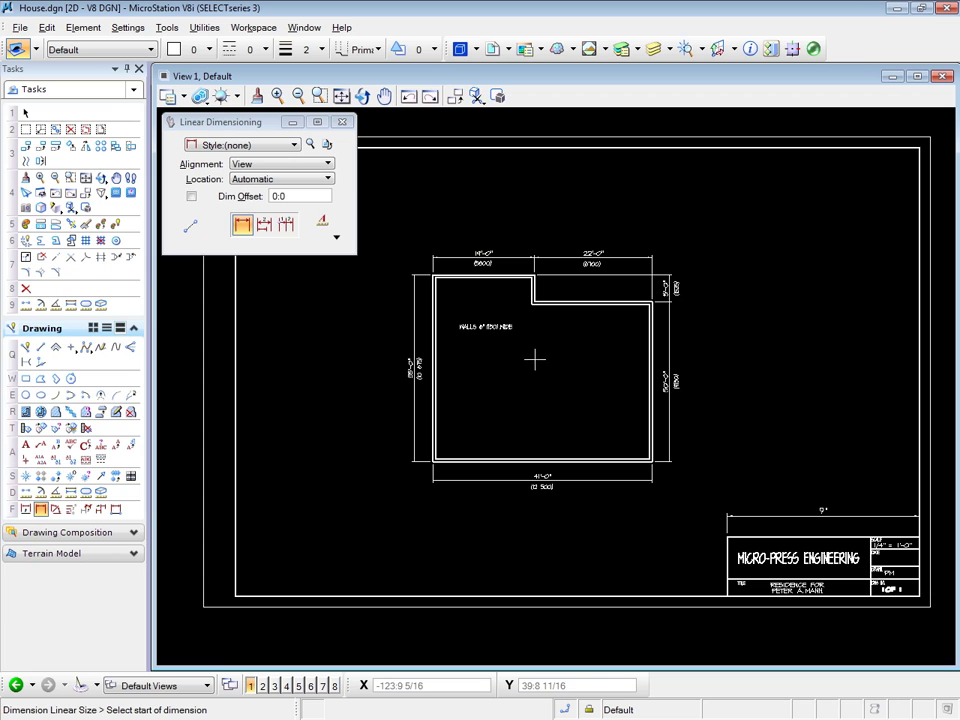